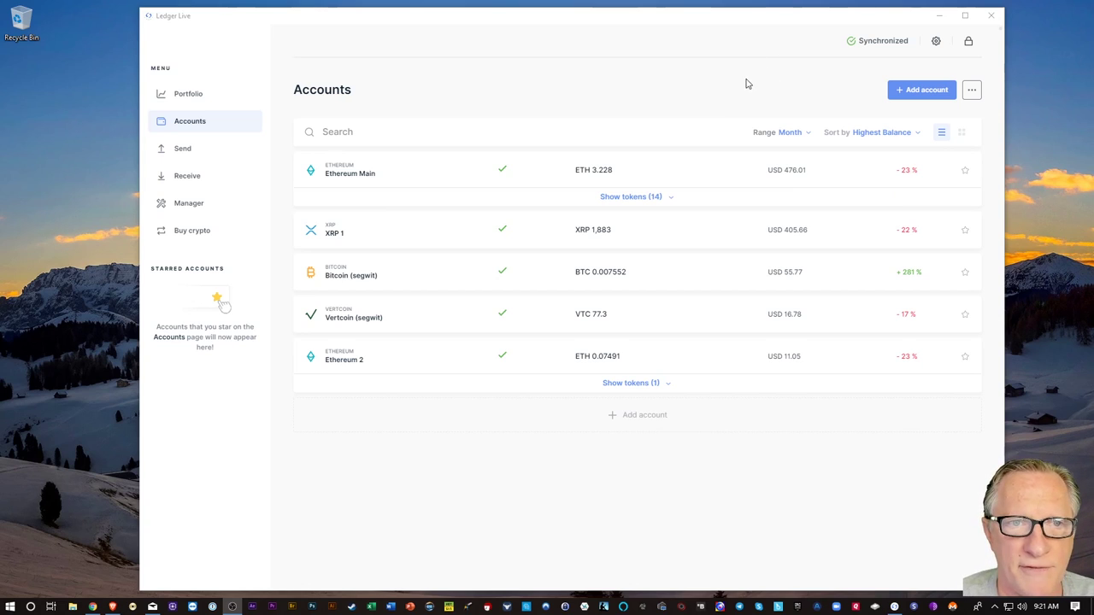
- Open Ledger Live's Settings on the Help tab with clear cache, user data and reset options
{"action": "left_click", "coordinate": [935, 42]}
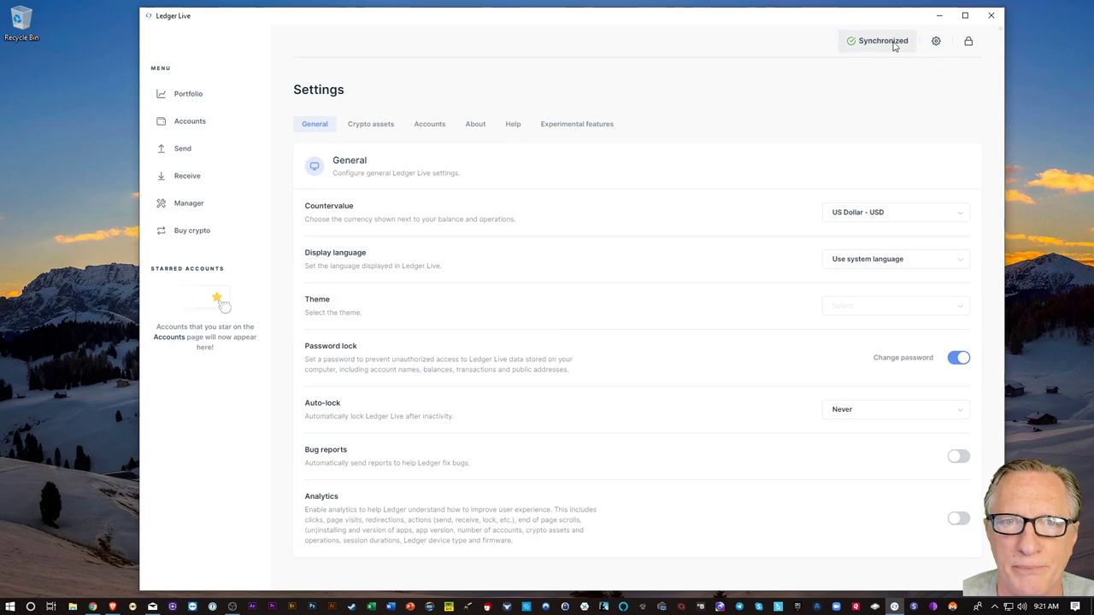
{"action": "left_click", "coordinate": [513, 125]}
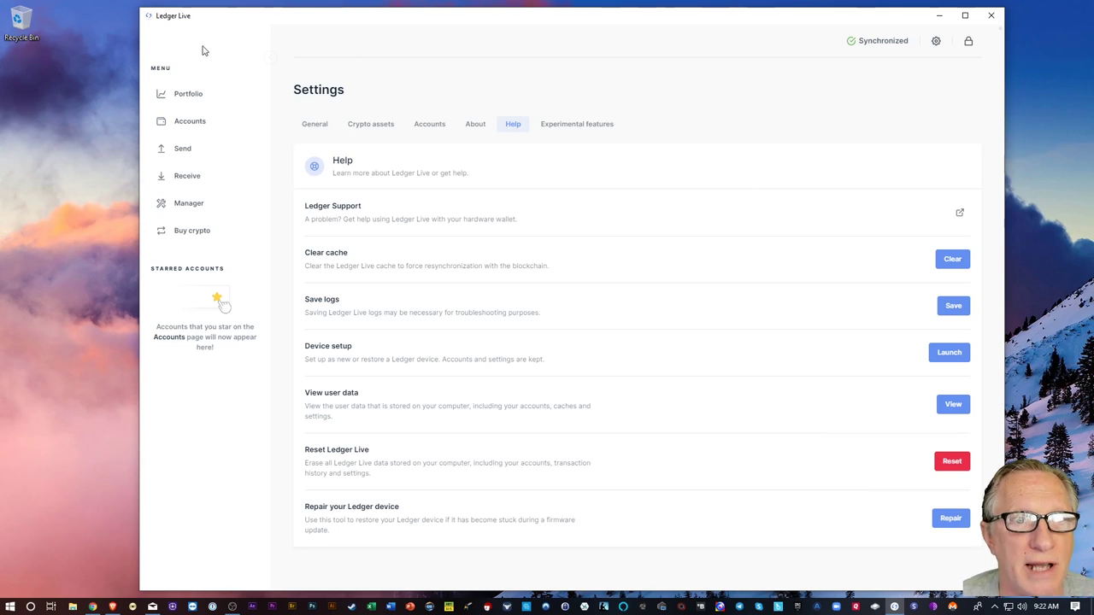
- Return to the Accounts page listing the Ethereum, XRP, Bitcoin and Vertcoin accounts
{"action": "left_click", "coordinate": [177, 122]}
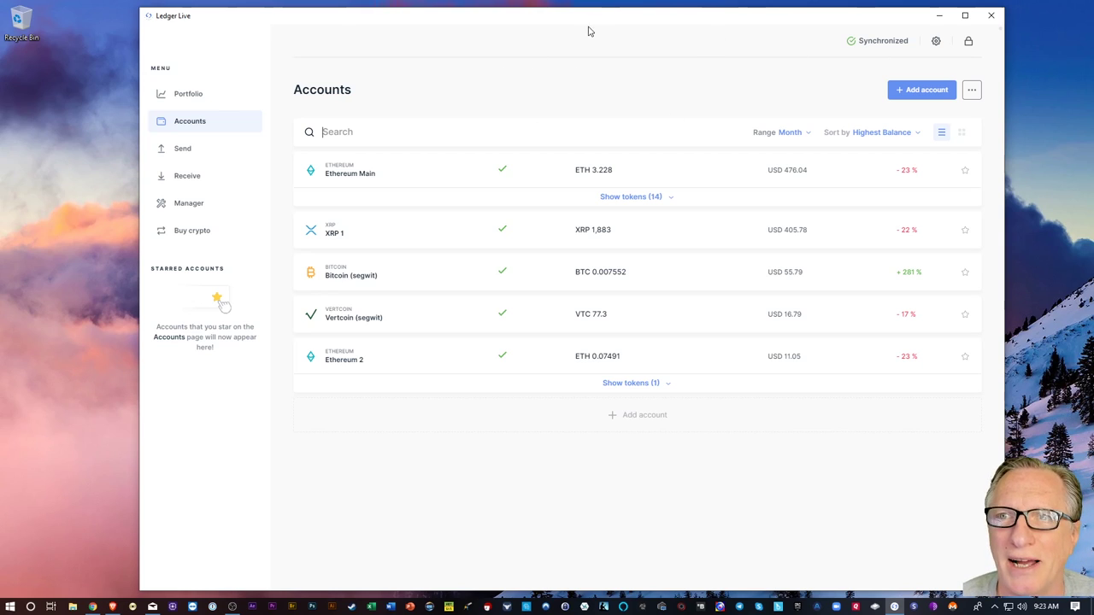
- Close Ledger Live and bring up the installed apps list in Windows Settings
{"action": "left_click", "coordinate": [990, 16]}
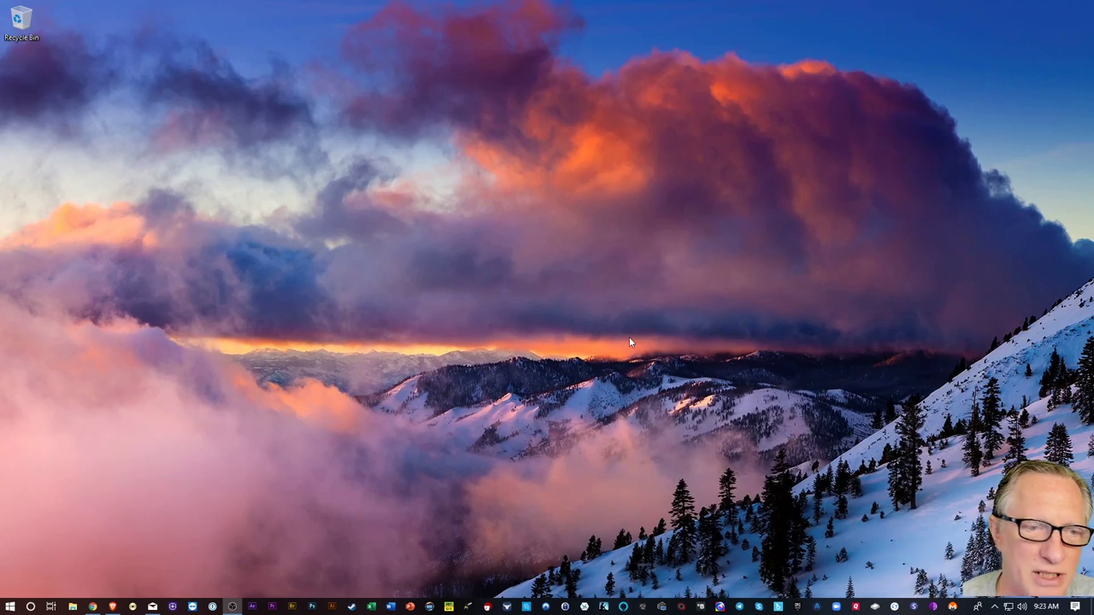
{"action": "left_click", "coordinate": [10, 608]}
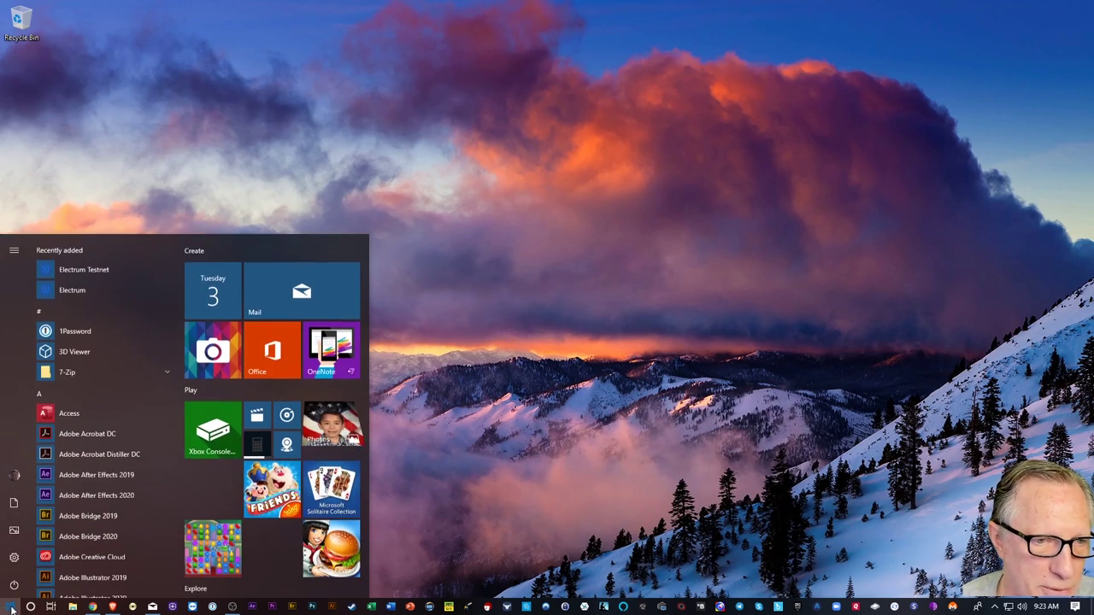
{"action": "left_click", "coordinate": [13, 560]}
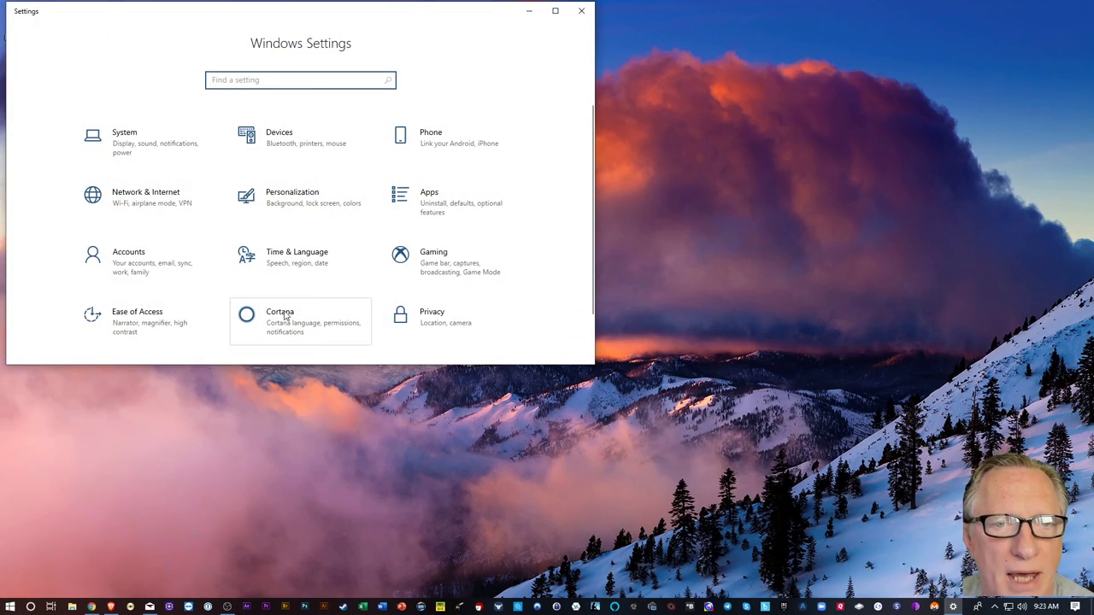
{"action": "left_click", "coordinate": [425, 197]}
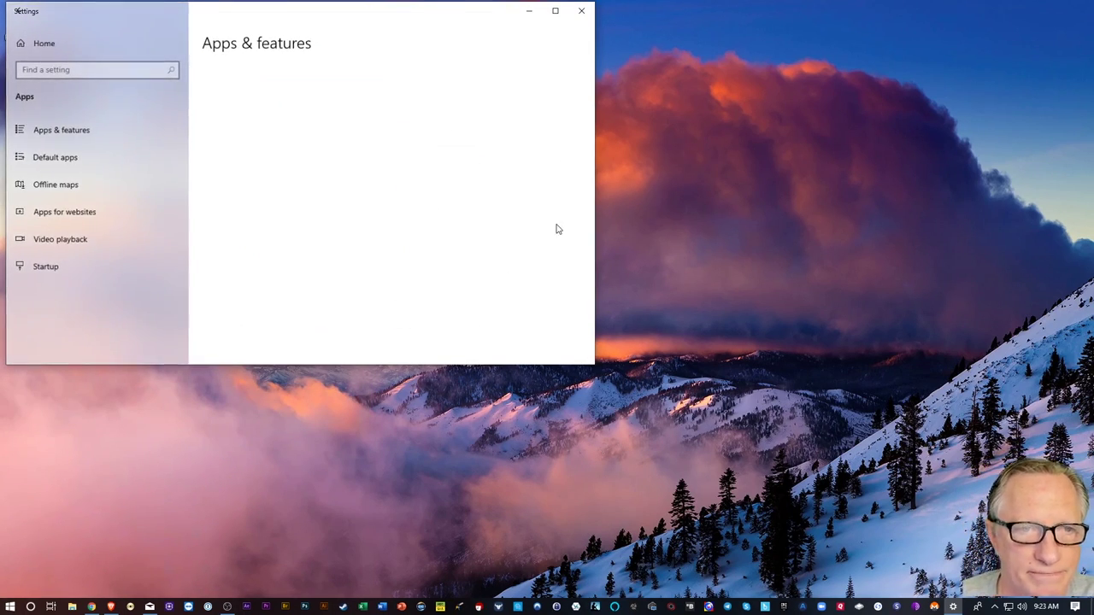
{"action": "scroll", "coordinate": [461, 226], "scroll_direction": "down", "scroll_amount": 4}
{"action": "scroll", "coordinate": [380, 264], "scroll_direction": "down", "scroll_amount": 5}
{"action": "scroll", "coordinate": [361, 232], "scroll_direction": "up", "scroll_amount": 10}
- Search 'ledger', uninstall Ledger Live 1.18.2 with its data, then close Settings
{"action": "left_click", "coordinate": [243, 267]}
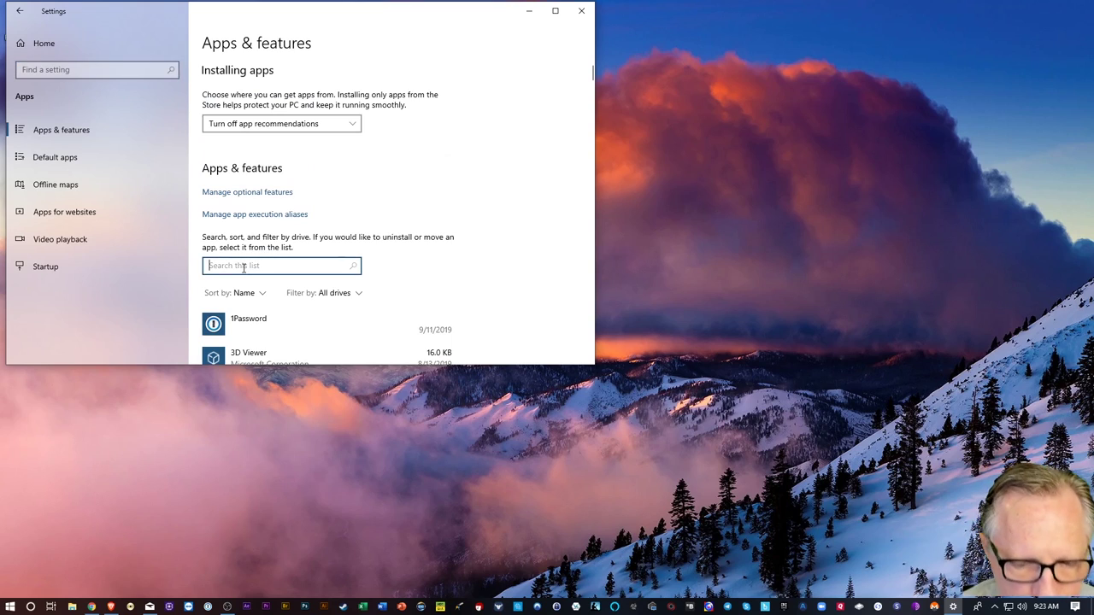
{"action": "type", "text": "ledger"}
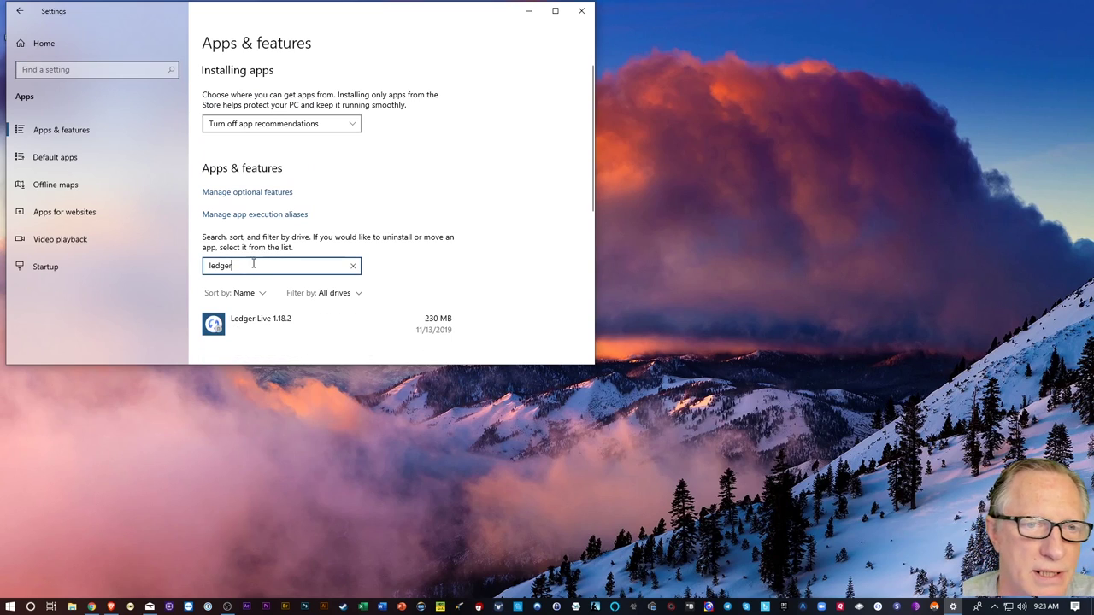
{"action": "left_click", "coordinate": [259, 324]}
{"action": "scroll", "coordinate": [540, 300], "scroll_direction": "down", "scroll_amount": 1}
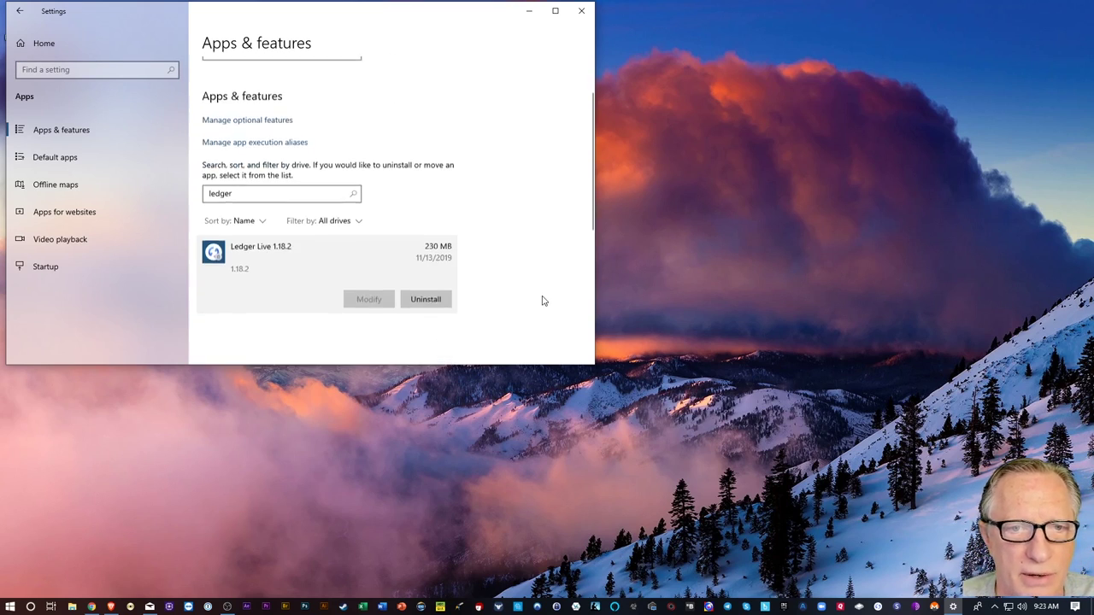
{"action": "left_click", "coordinate": [423, 266]}
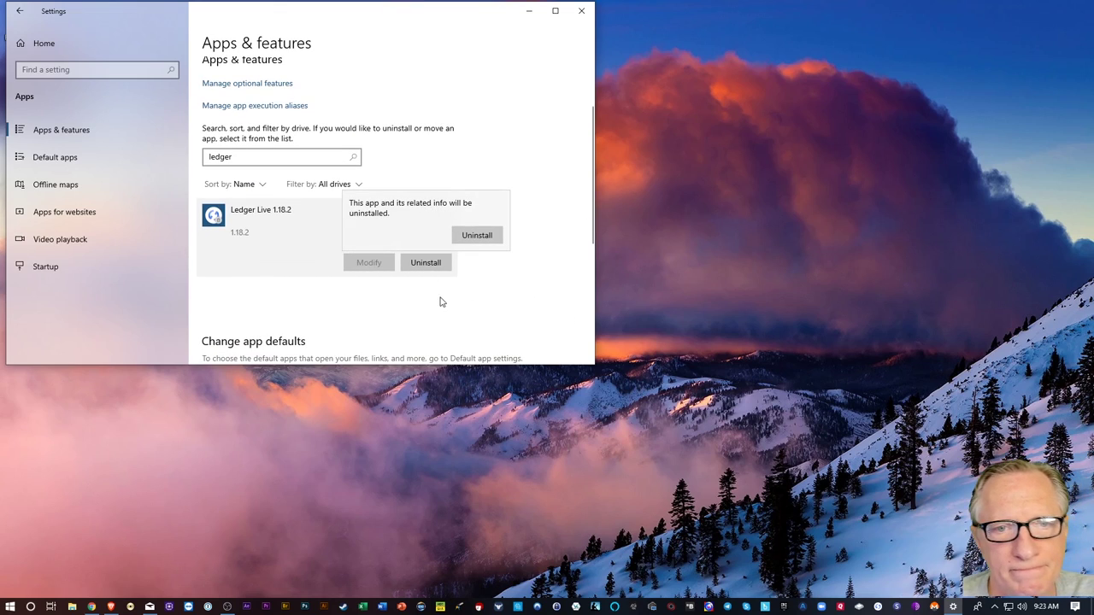
{"action": "left_click", "coordinate": [477, 235]}
{"action": "left_click", "coordinate": [610, 396]}
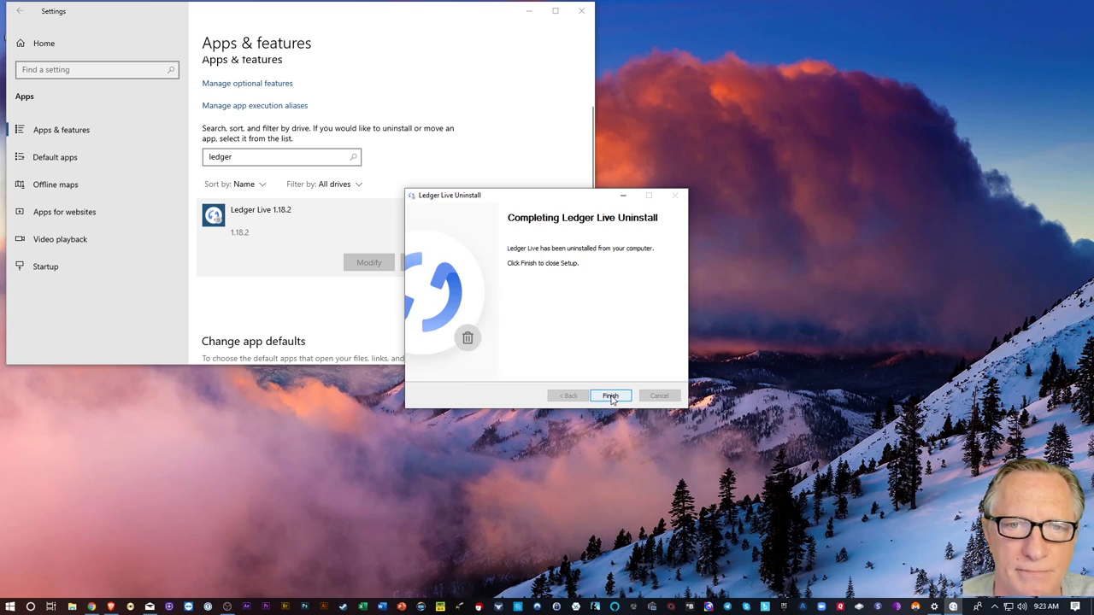
{"action": "left_click", "coordinate": [610, 396]}
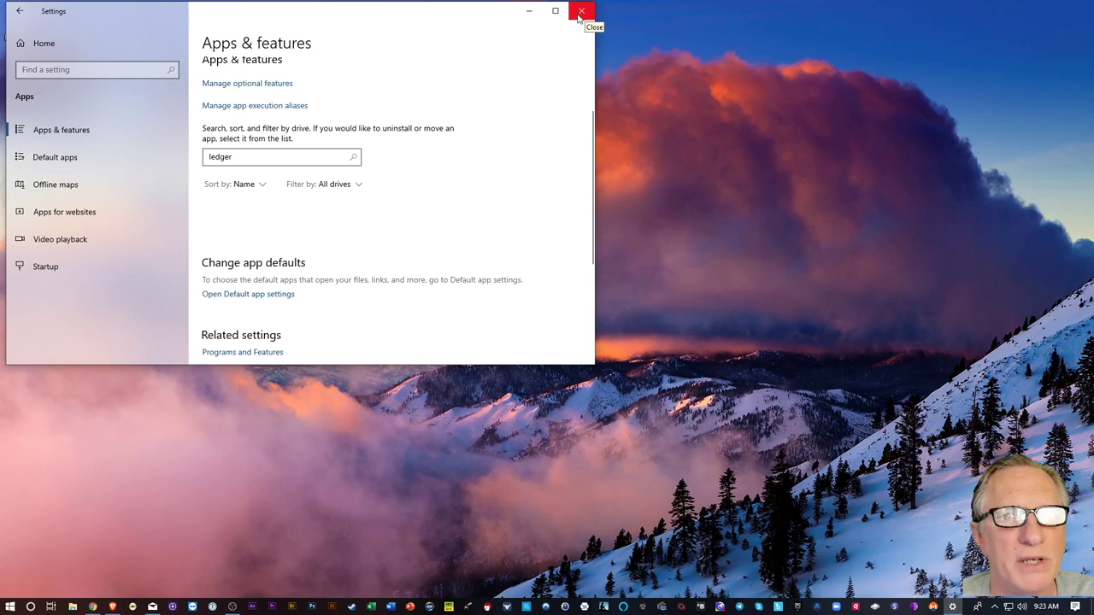
{"action": "left_click", "coordinate": [580, 13]}
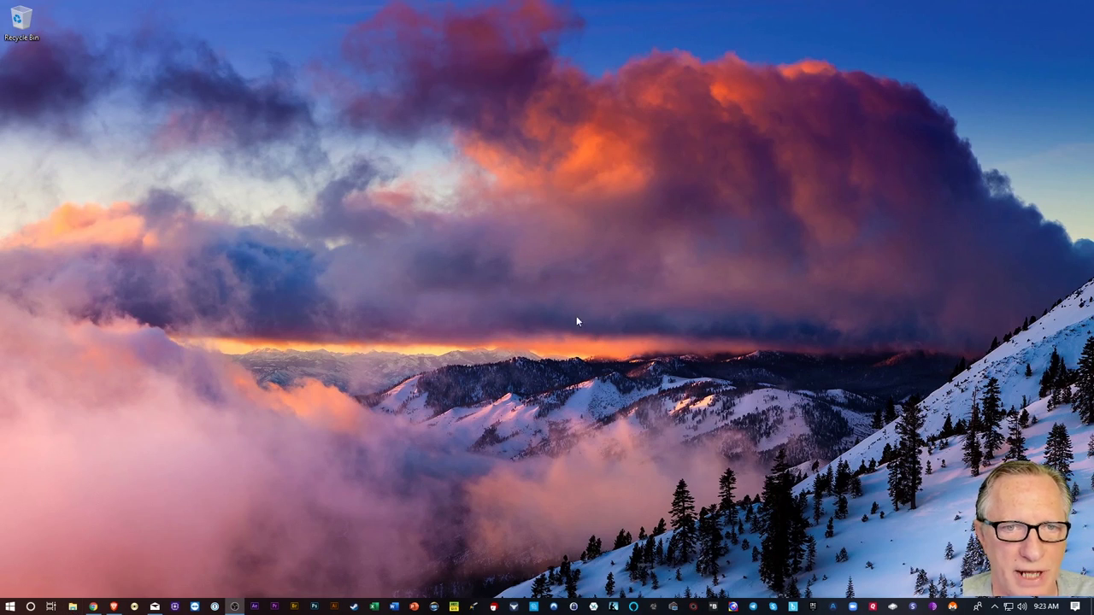
- Open File Explorer and browse to the user's profile folder under C:\Users
{"action": "key", "text": "super+e"}
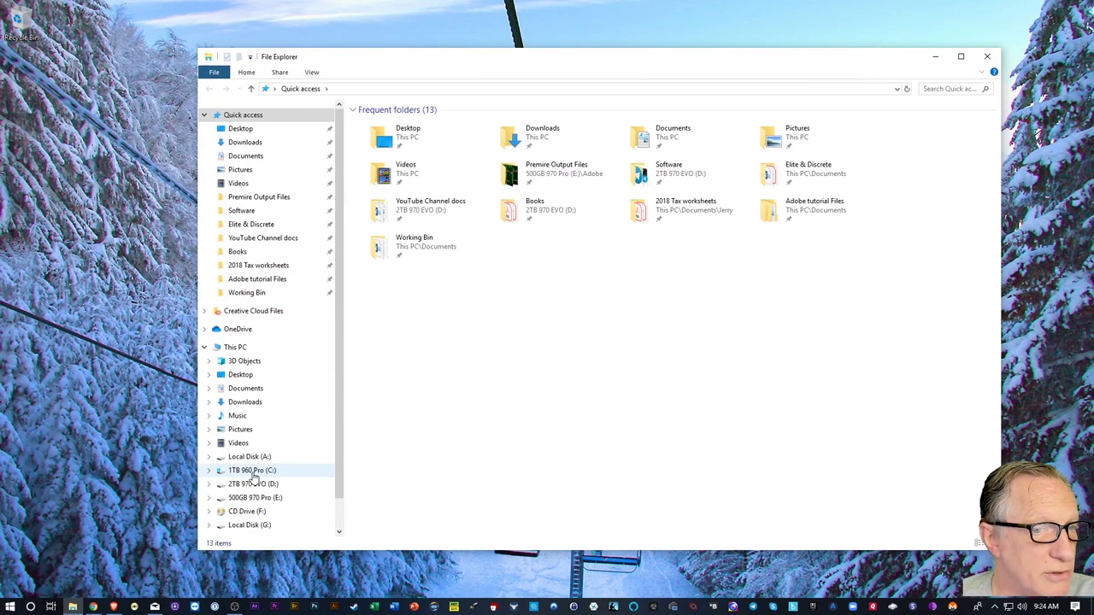
{"action": "left_click", "coordinate": [253, 472]}
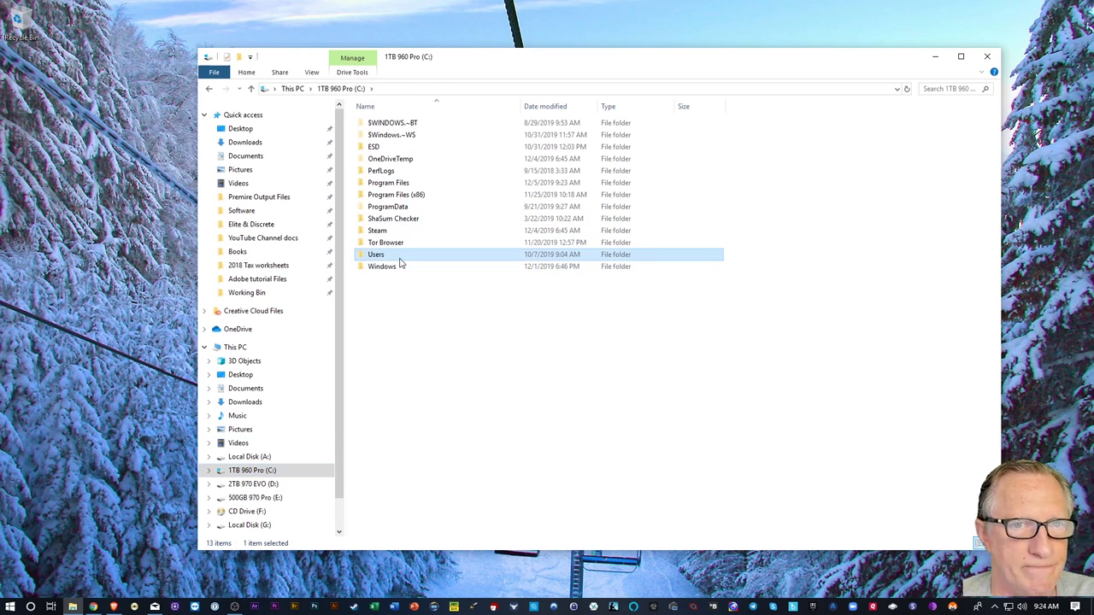
{"action": "double_click", "coordinate": [399, 260]}
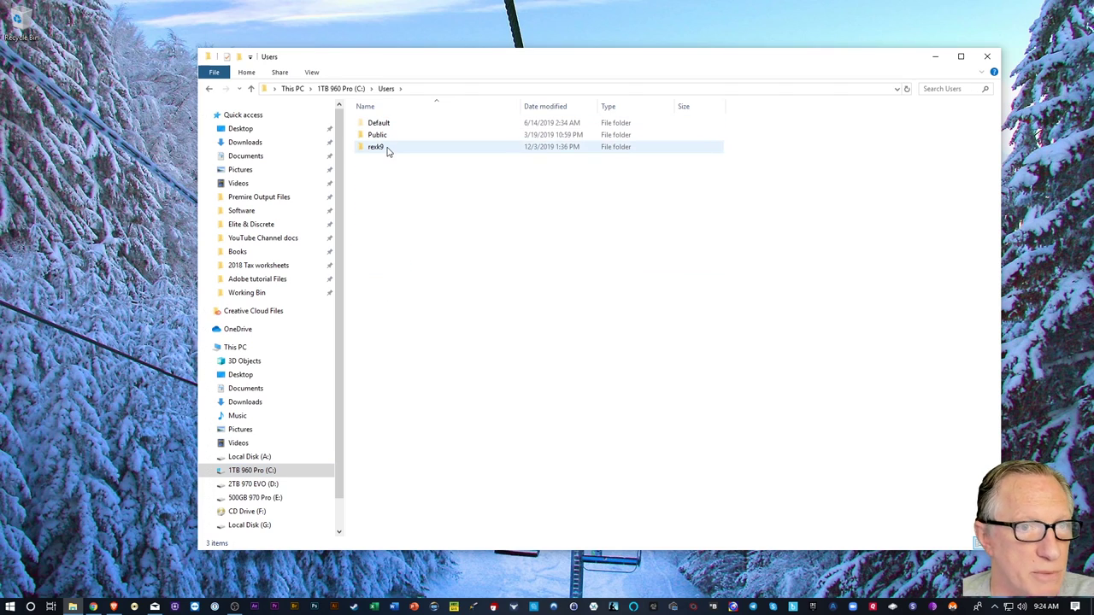
{"action": "mouse_move", "coordinate": [382, 154]}
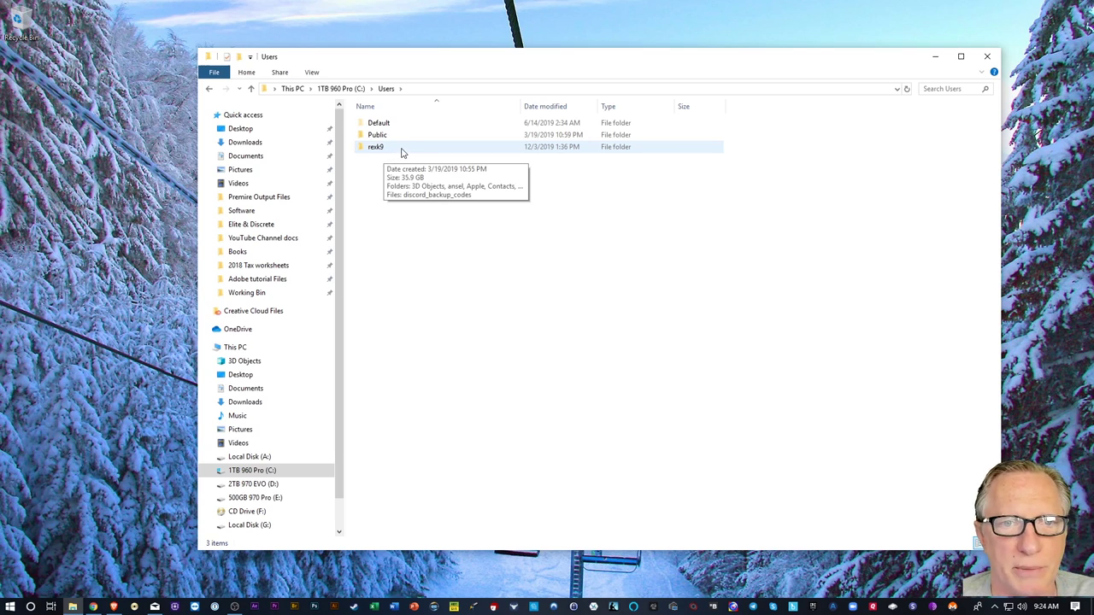
{"action": "double_click", "coordinate": [402, 152]}
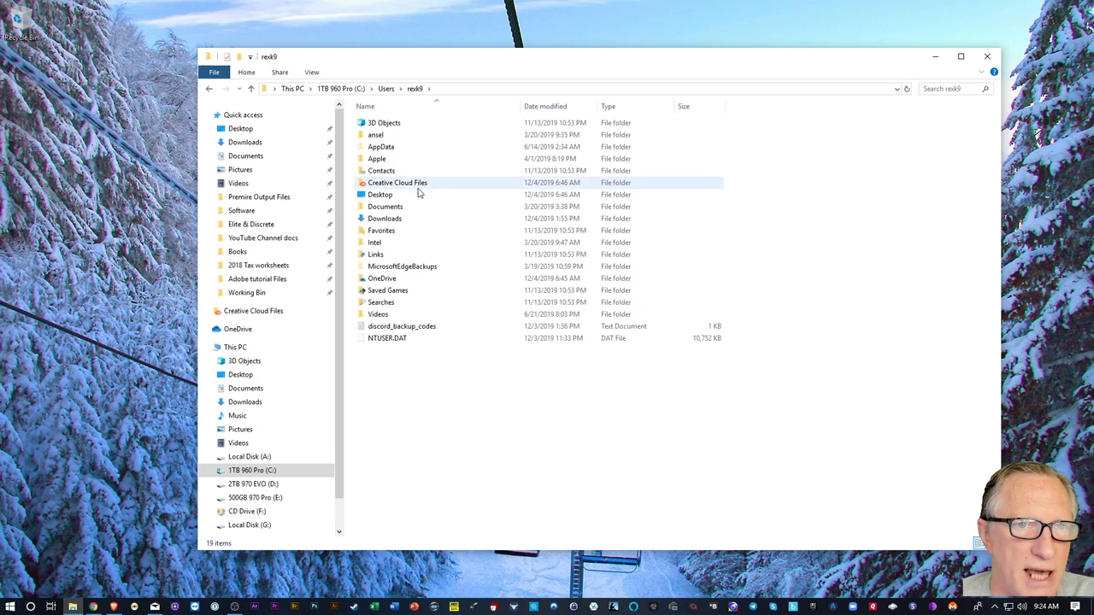
- Turn on 'Show hidden files, folders, and drives' in Folder Options and apply it
{"action": "left_click", "coordinate": [313, 73]}
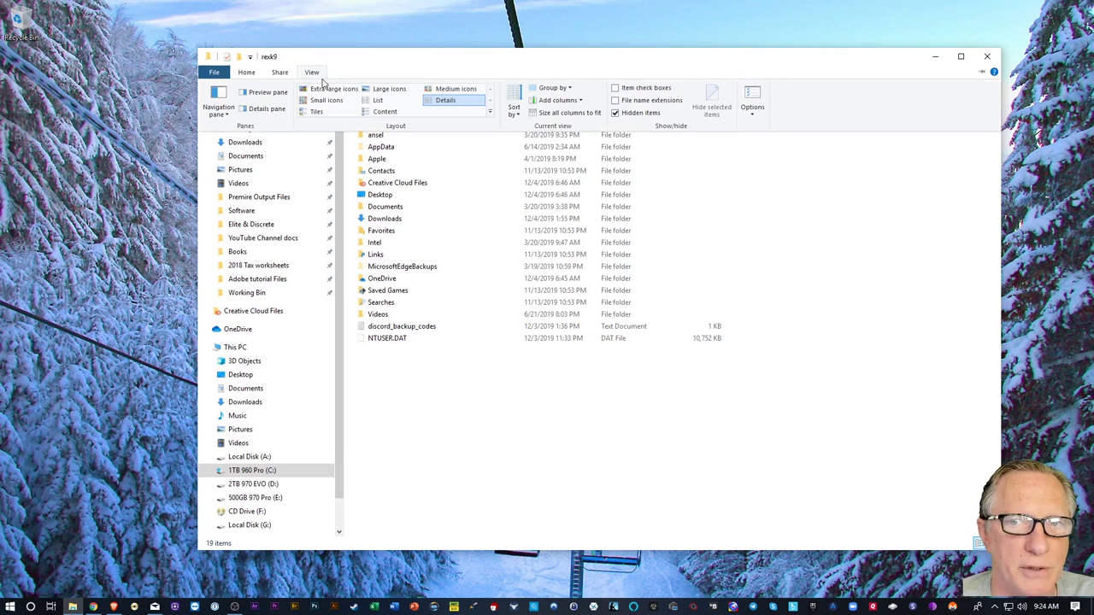
{"action": "left_click", "coordinate": [750, 99]}
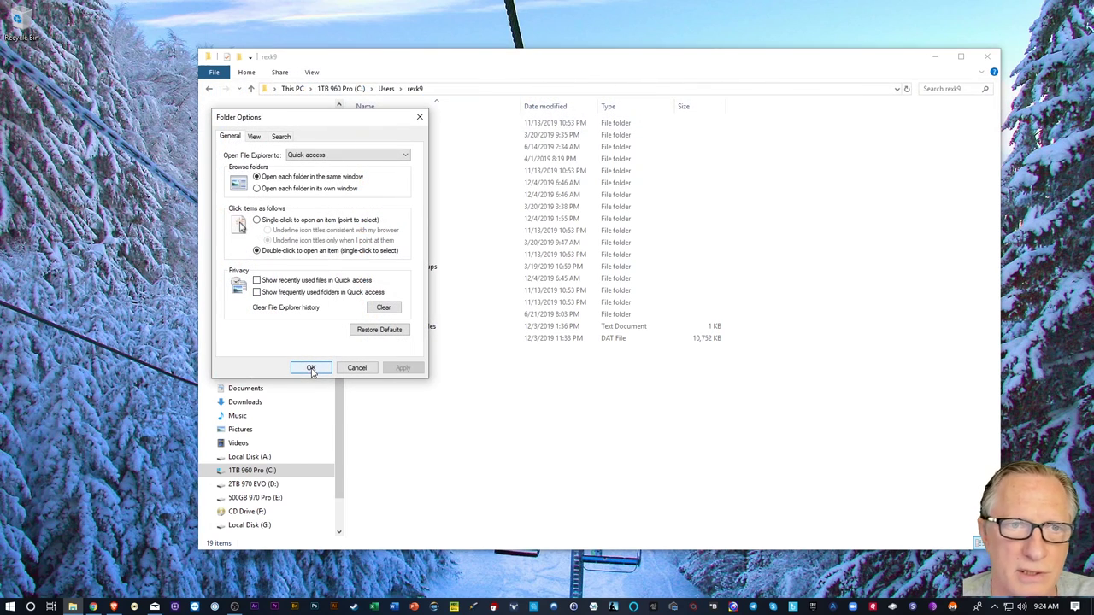
{"action": "left_click", "coordinate": [254, 137]}
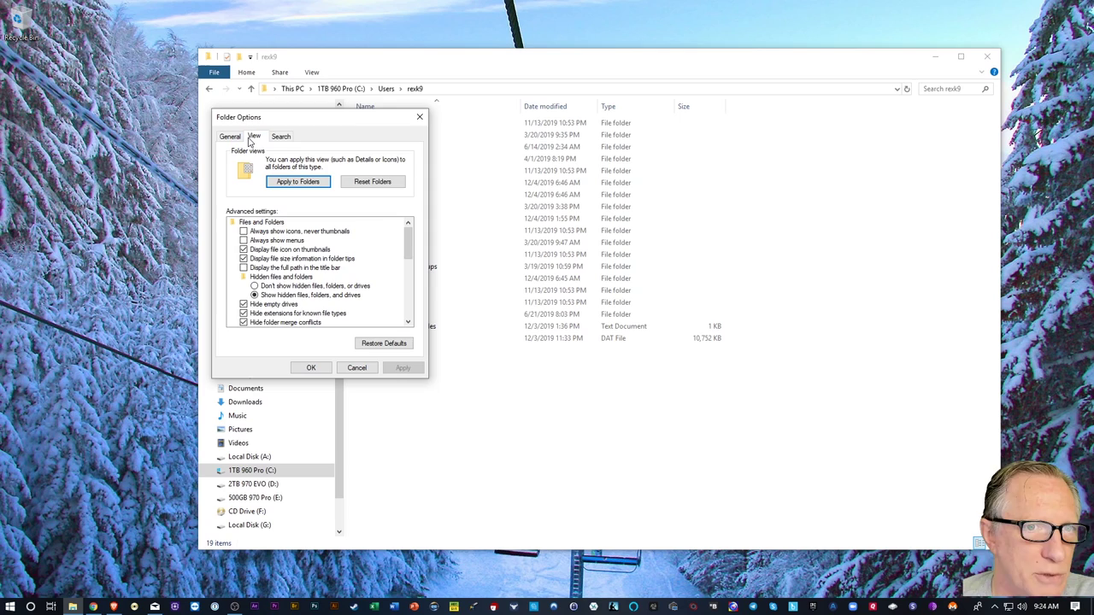
{"action": "left_click", "coordinate": [262, 286]}
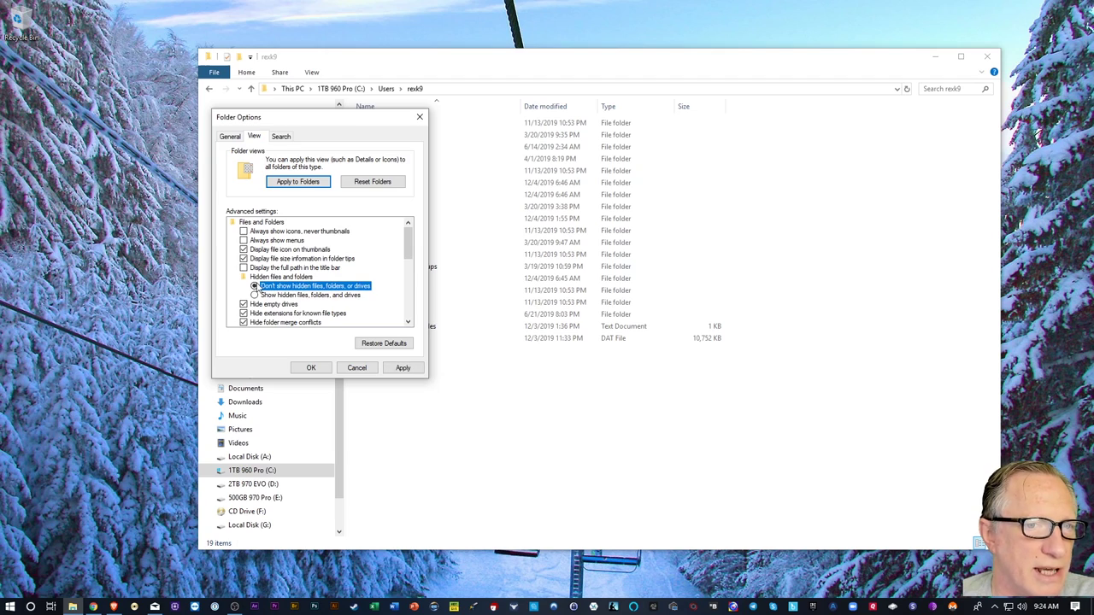
{"action": "left_click", "coordinate": [257, 296]}
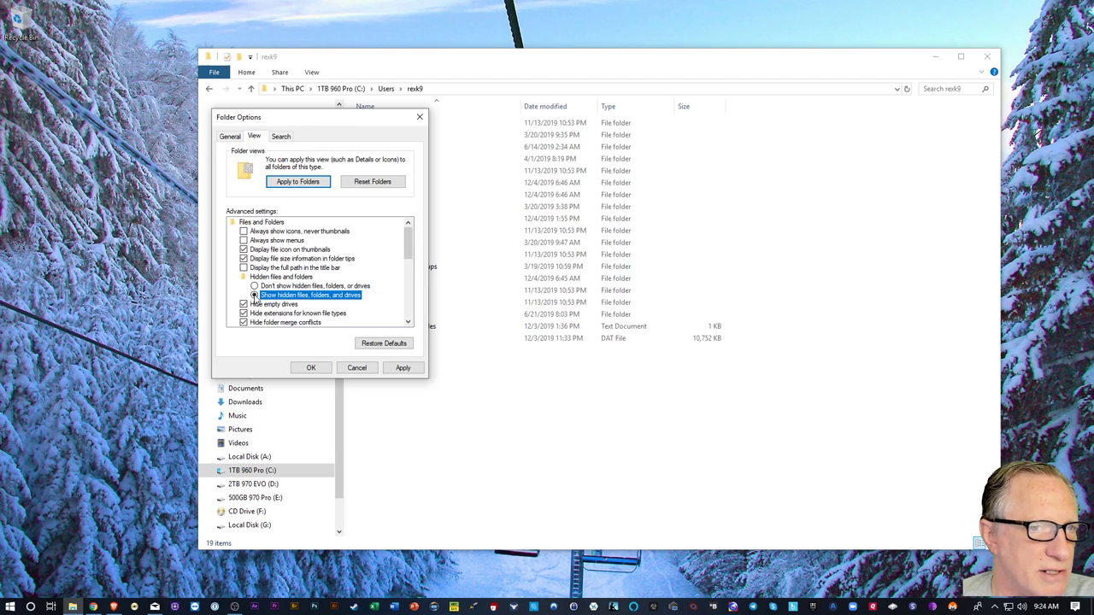
{"action": "left_click", "coordinate": [411, 369]}
{"action": "left_click", "coordinate": [312, 369]}
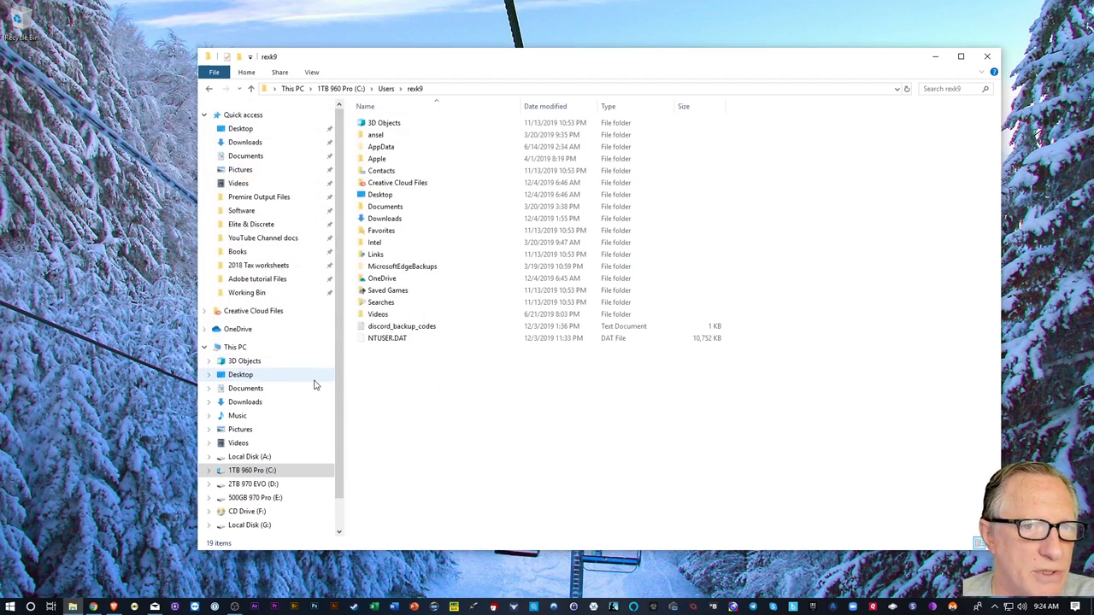
- Browse to AppData\Roaming, inspect the Ledger Live data folder, and return to Roaming
{"action": "double_click", "coordinate": [385, 148]}
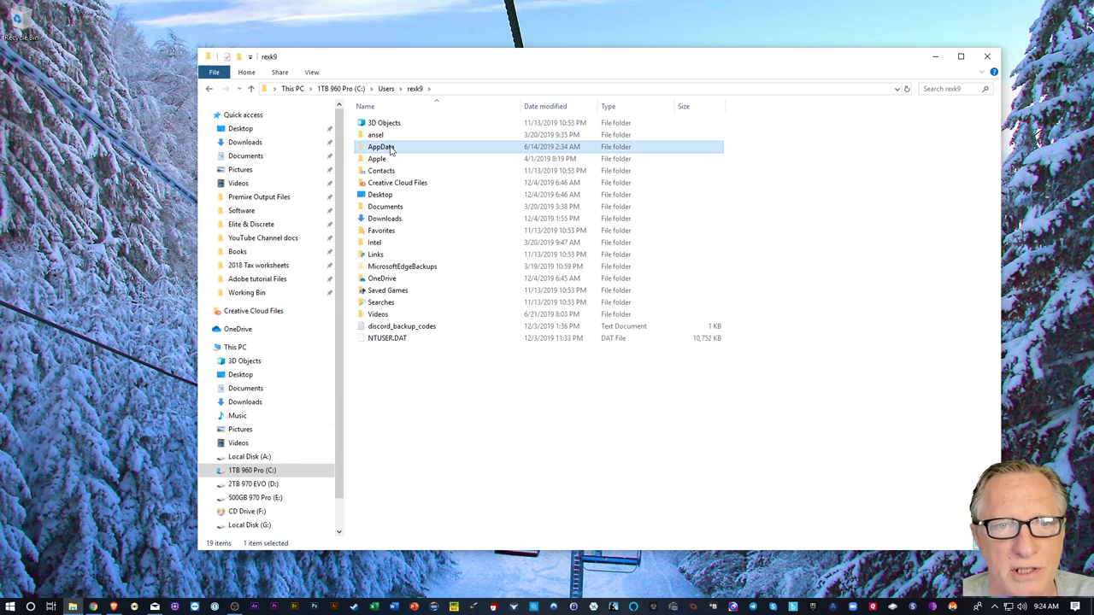
{"action": "double_click", "coordinate": [401, 149]}
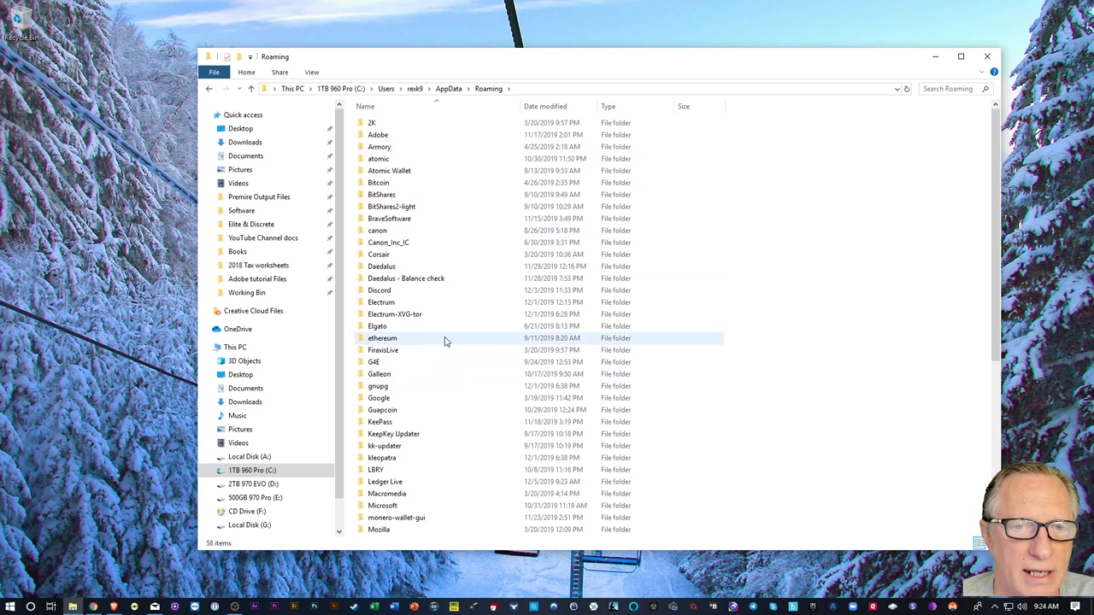
{"action": "scroll", "coordinate": [438, 295], "scroll_direction": "down", "scroll_amount": 3}
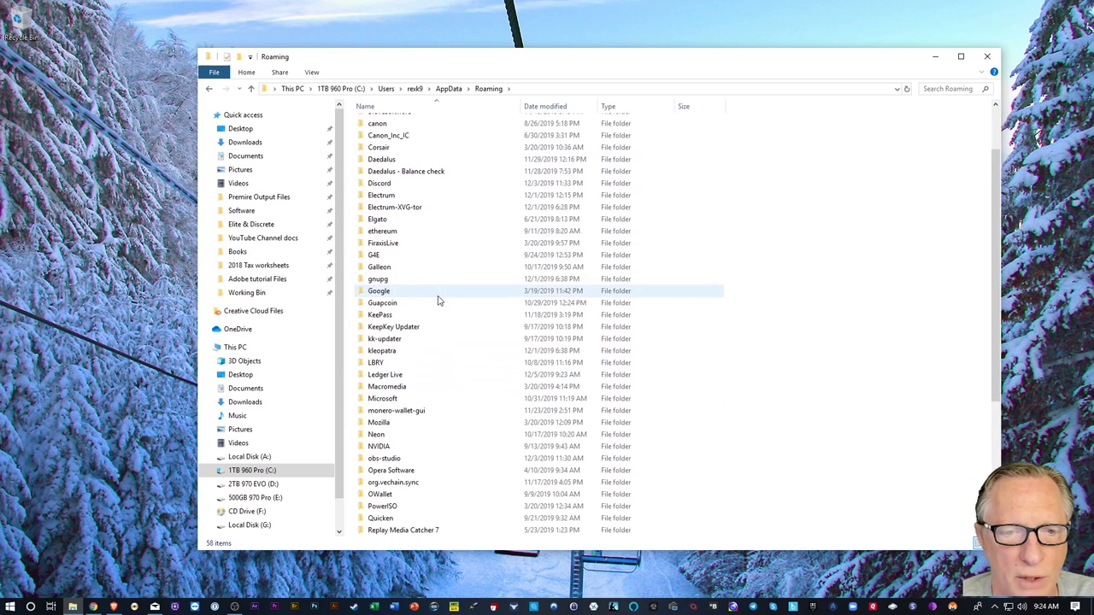
{"action": "double_click", "coordinate": [386, 376]}
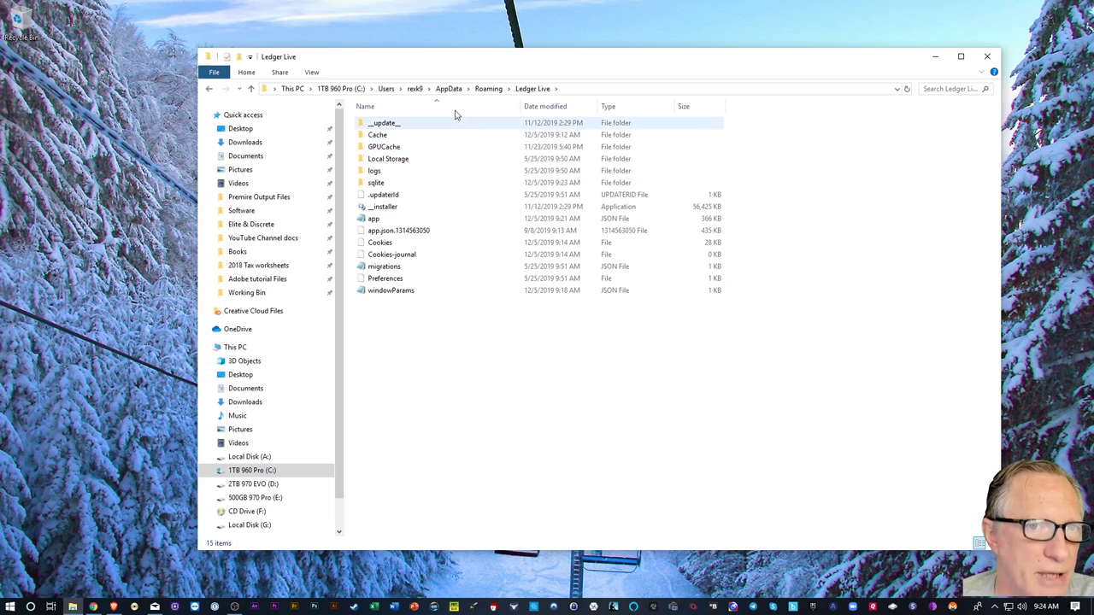
{"action": "left_click", "coordinate": [209, 90]}
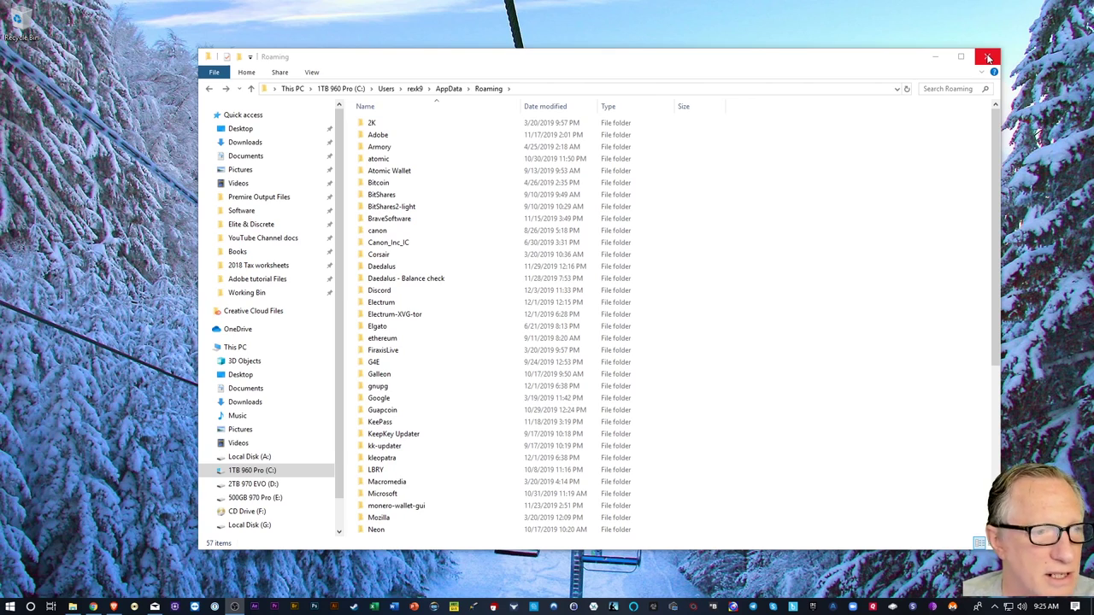
- Download the ledger-live-desktop-1.18.2-win installer from ledger.com into Downloads and show it in its folder
{"action": "left_click", "coordinate": [988, 57]}
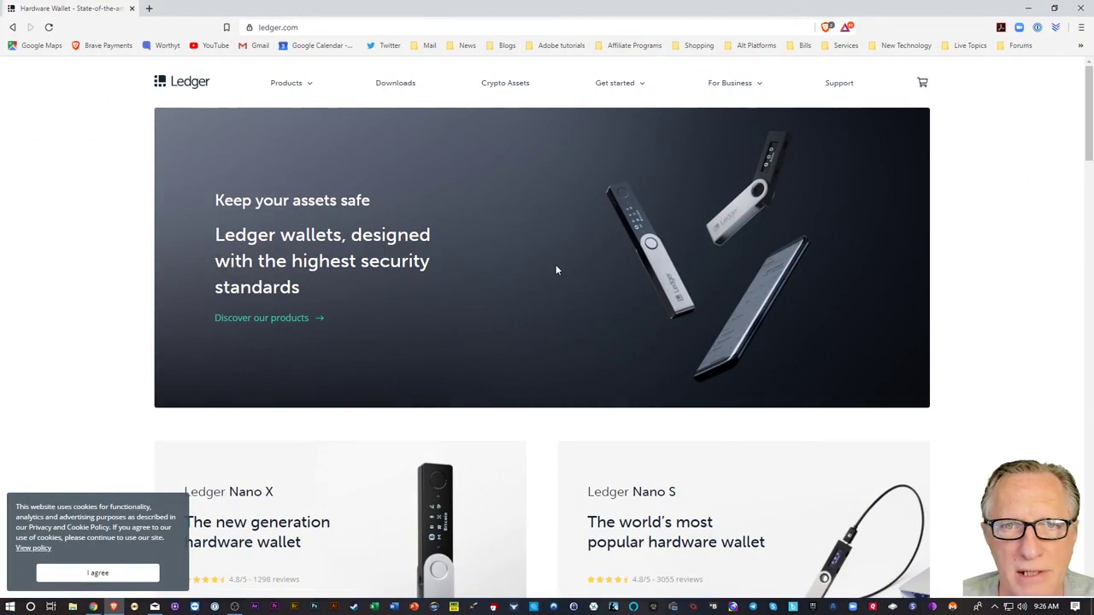
{"action": "left_click", "coordinate": [392, 84]}
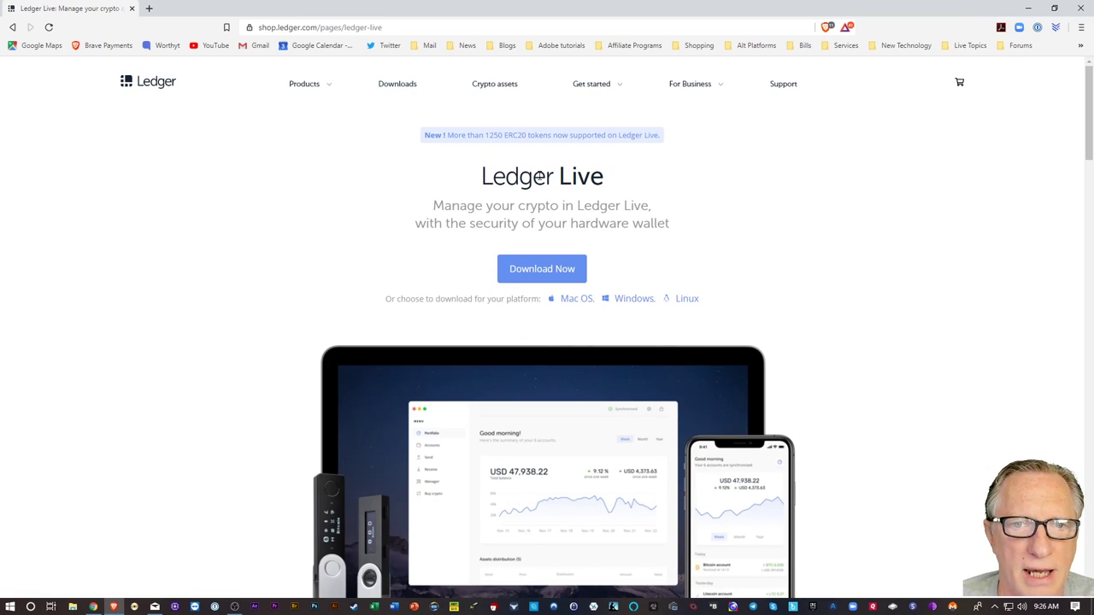
{"action": "left_click", "coordinate": [547, 272]}
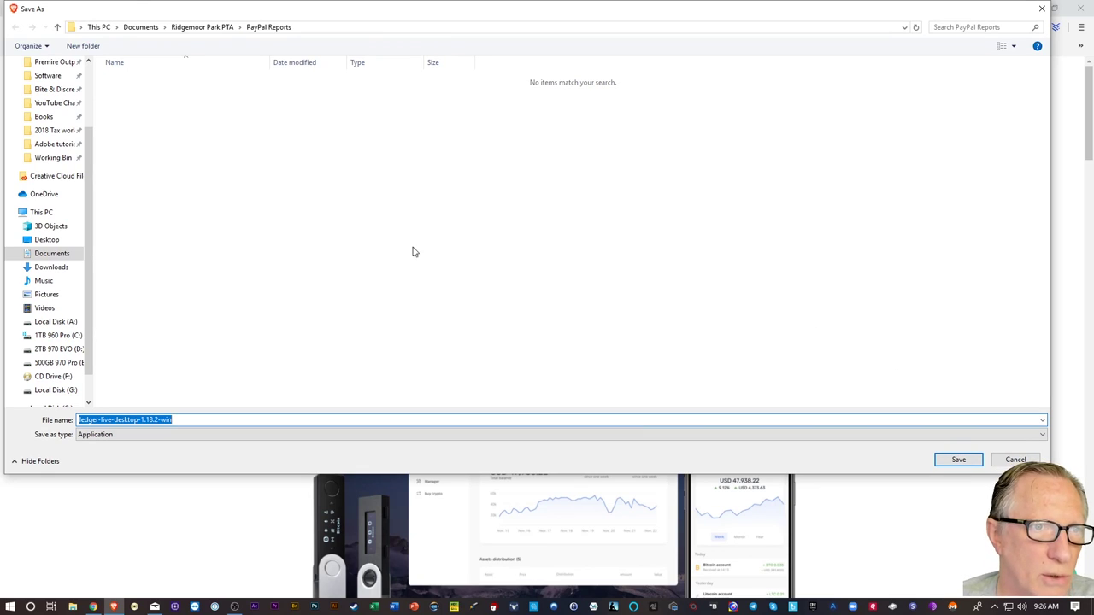
{"action": "left_click", "coordinate": [51, 268]}
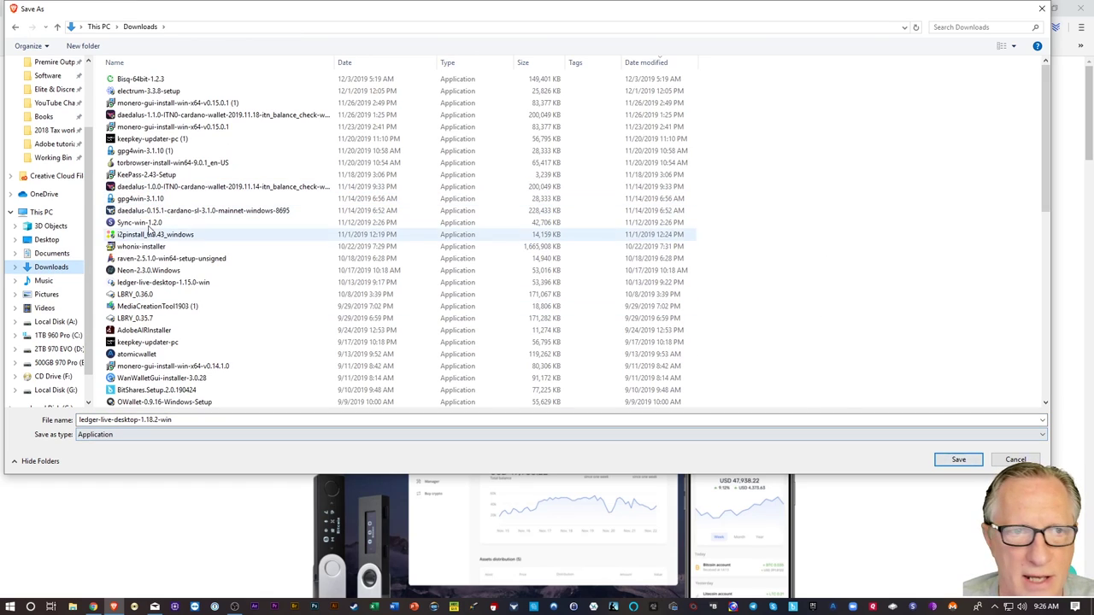
{"action": "left_click", "coordinate": [956, 460]}
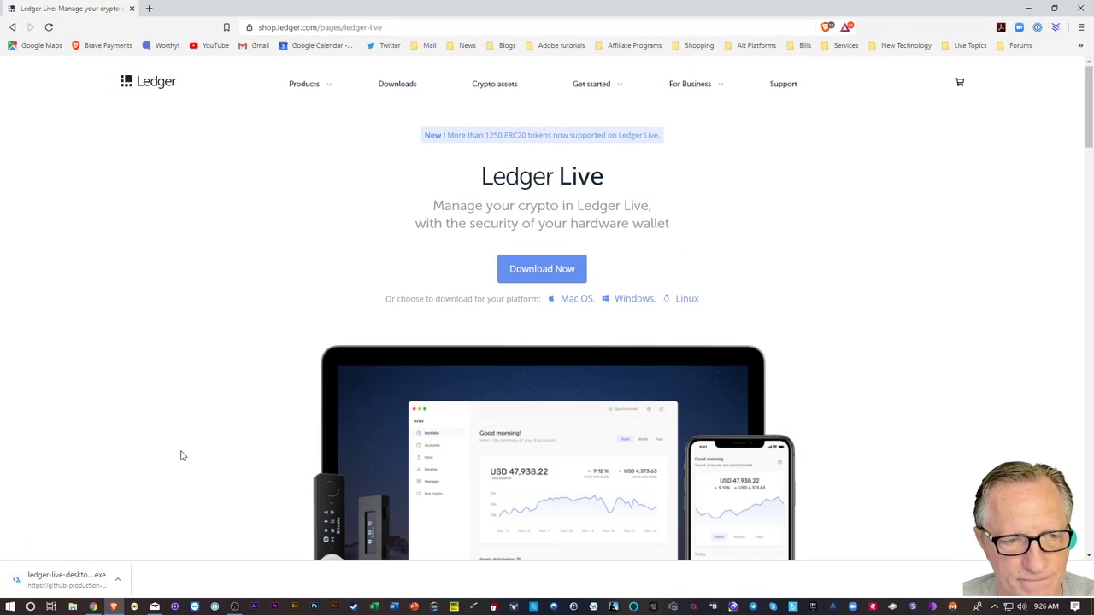
{"action": "left_click", "coordinate": [117, 580]}
{"action": "left_click", "coordinate": [169, 550]}
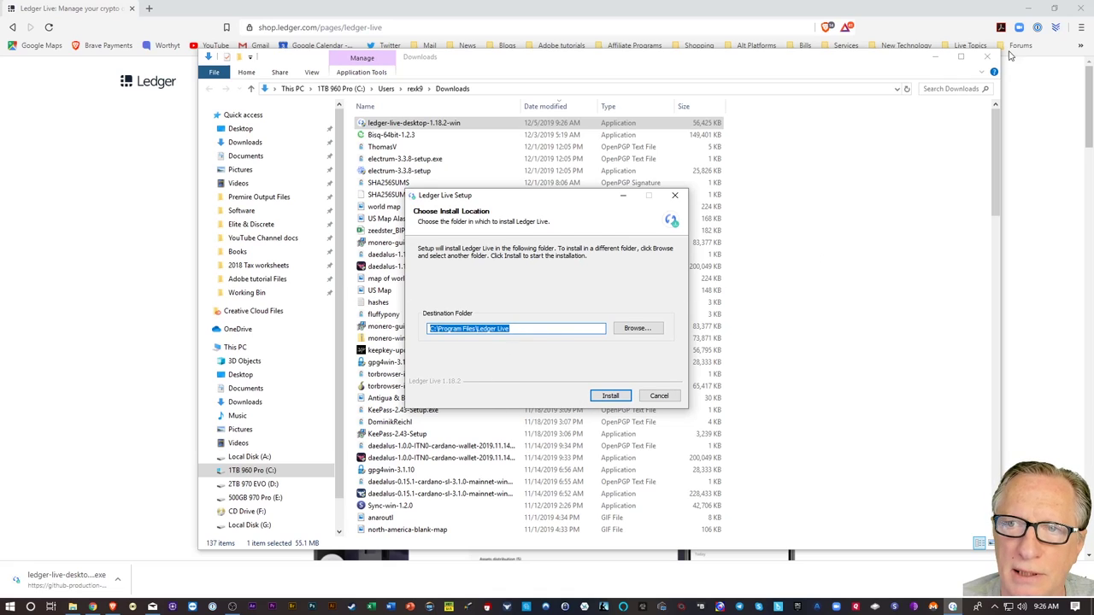
- Install Ledger Live into the default C:\Program Files\Ledger Live folder
{"action": "left_click", "coordinate": [987, 56]}
{"action": "left_click", "coordinate": [1028, 7]}
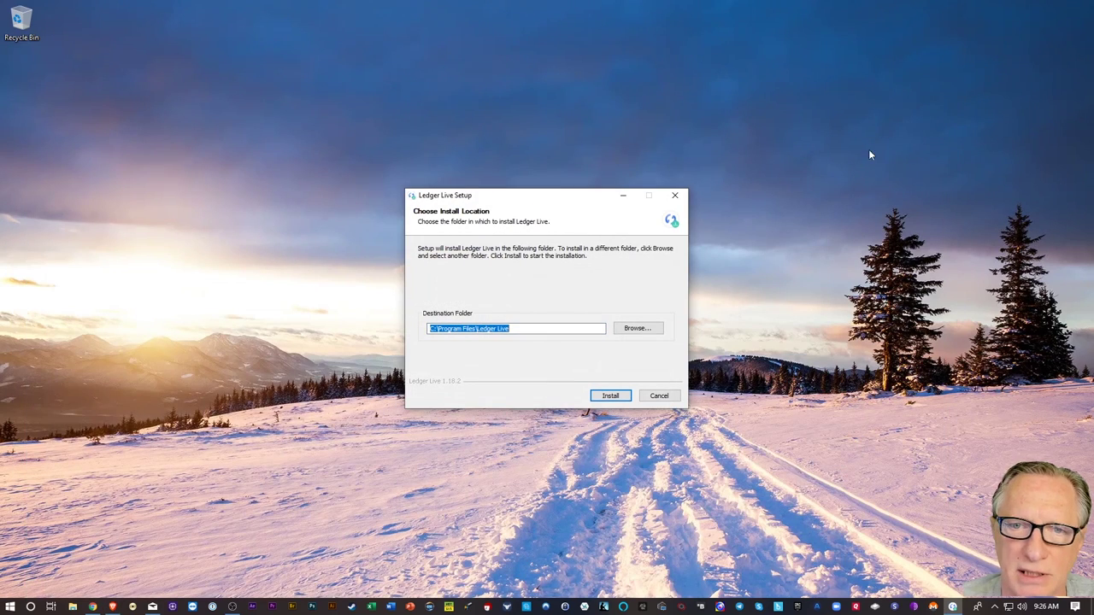
{"action": "left_click", "coordinate": [610, 397]}
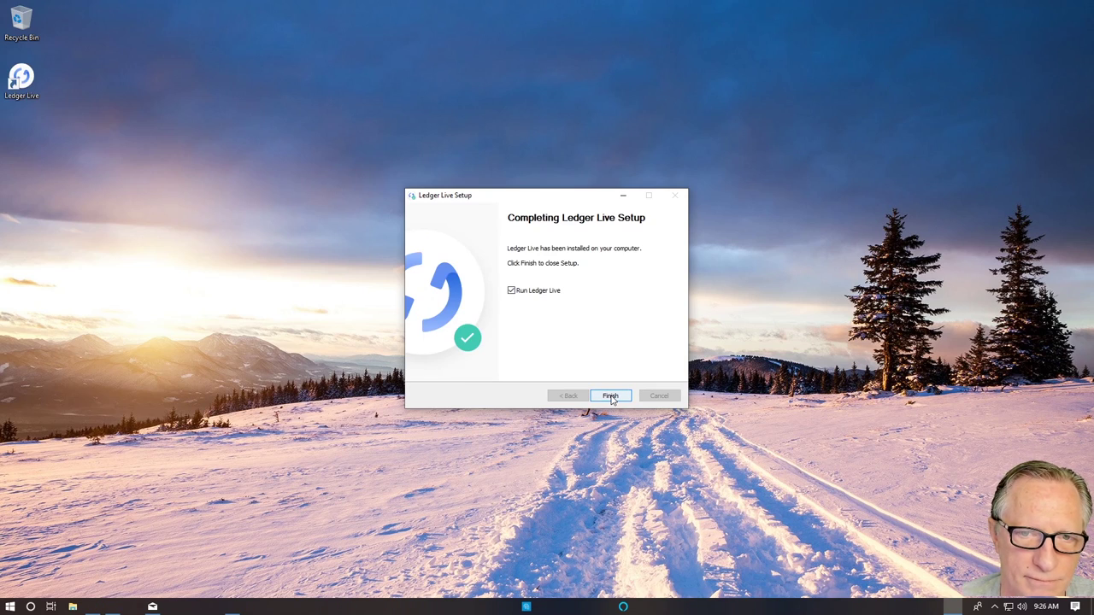
- Launch the new Ledger Live, pick the Dusk theme, and start device setup
{"action": "left_click", "coordinate": [611, 396]}
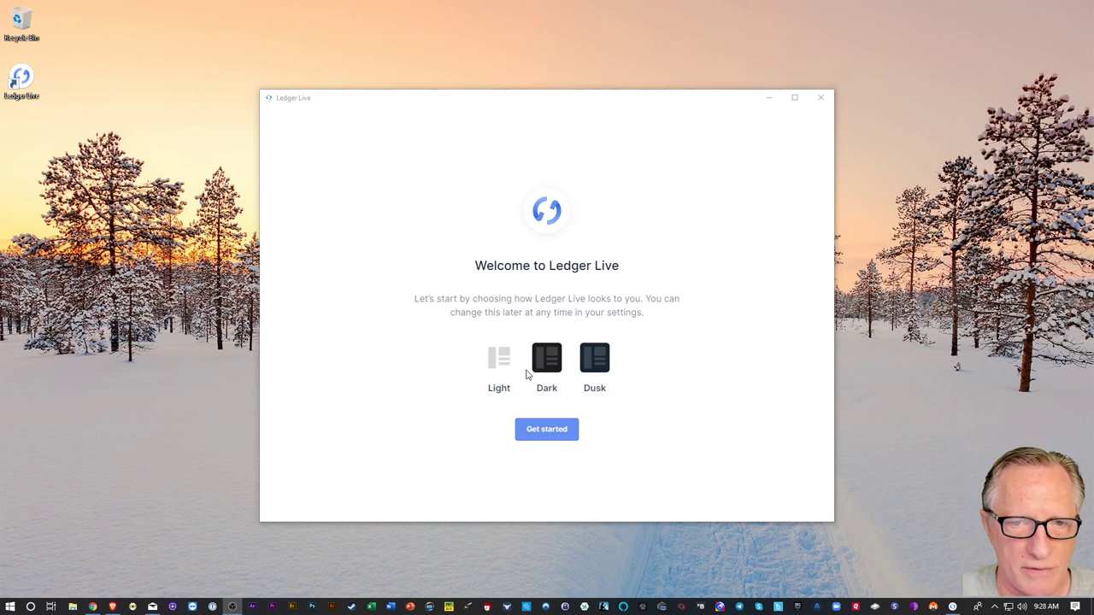
{"action": "left_click", "coordinate": [505, 363]}
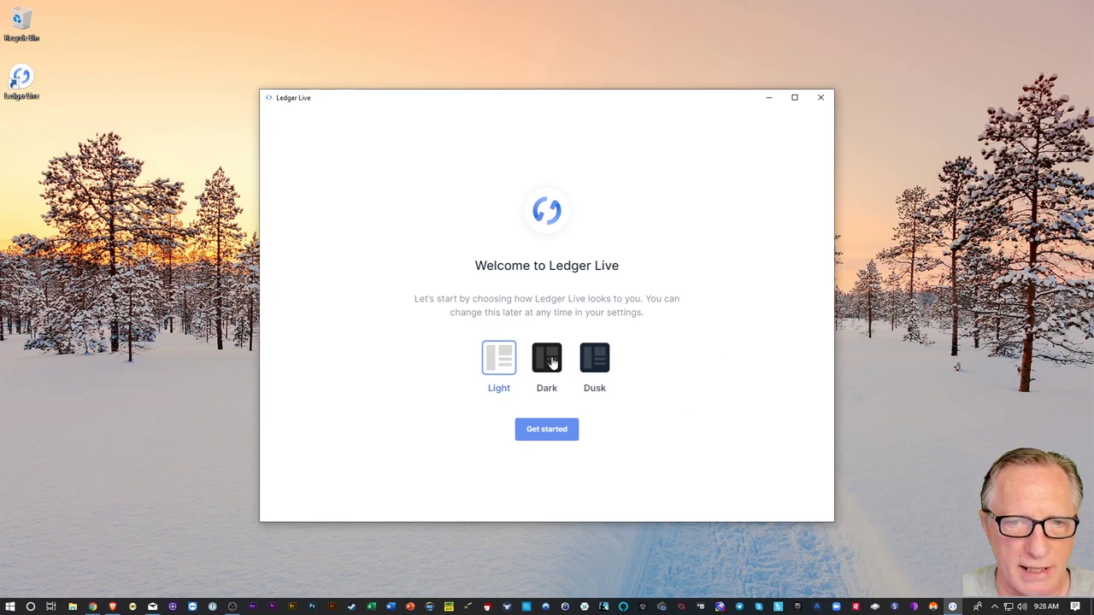
{"action": "left_click", "coordinate": [551, 359]}
{"action": "left_click", "coordinate": [599, 363]}
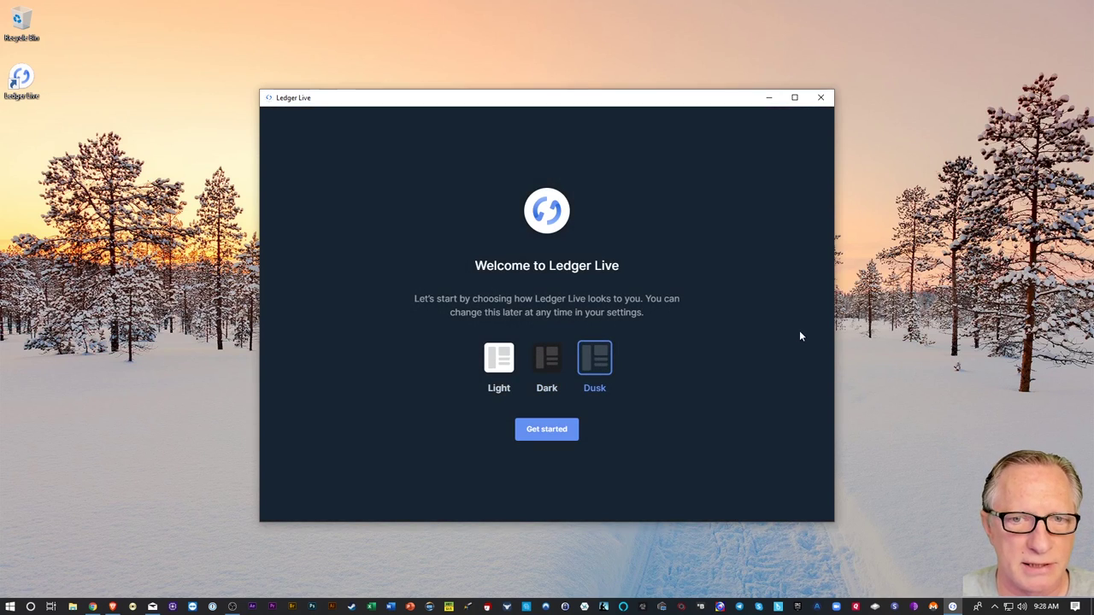
{"action": "left_click", "coordinate": [534, 437]}
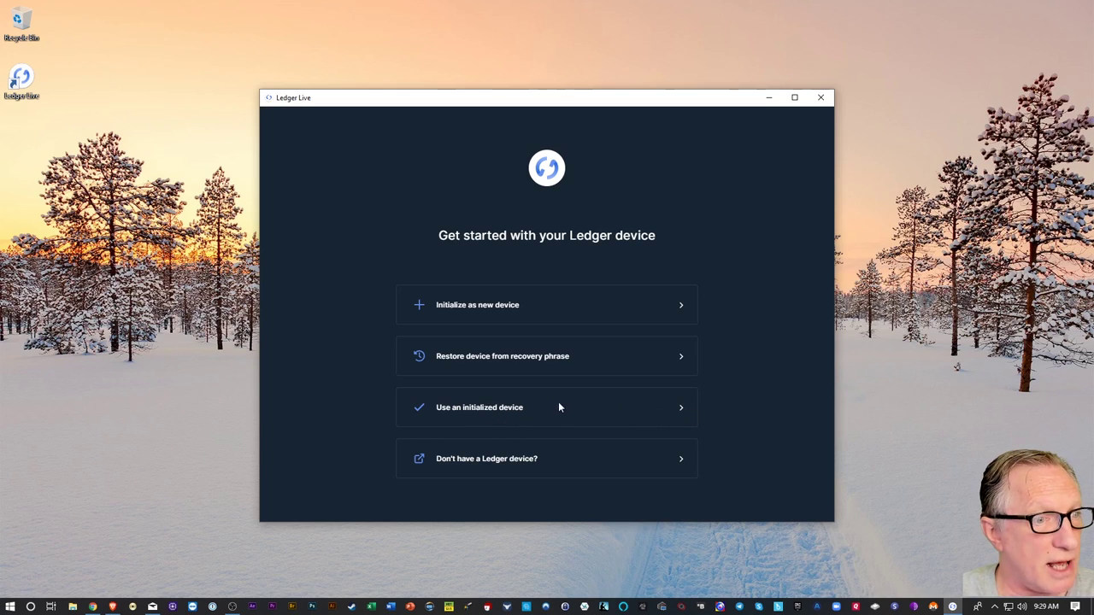
- Set up an initialized Ledger Nano X, answer Yes for PIN and recovery phrase, and run the genuine check
{"action": "left_click", "coordinate": [680, 411]}
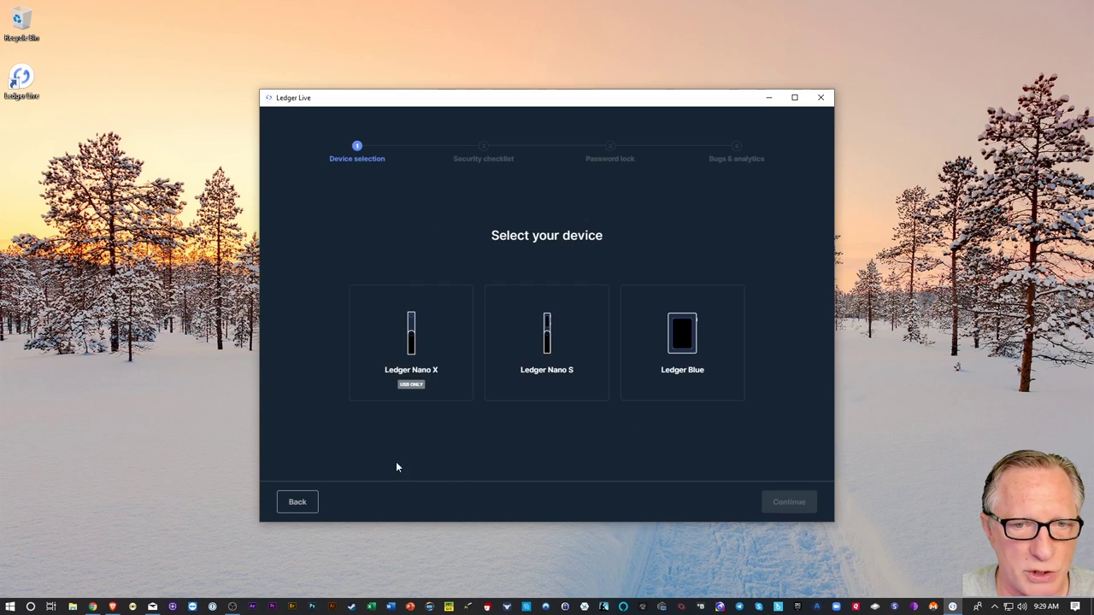
{"action": "left_click", "coordinate": [411, 347]}
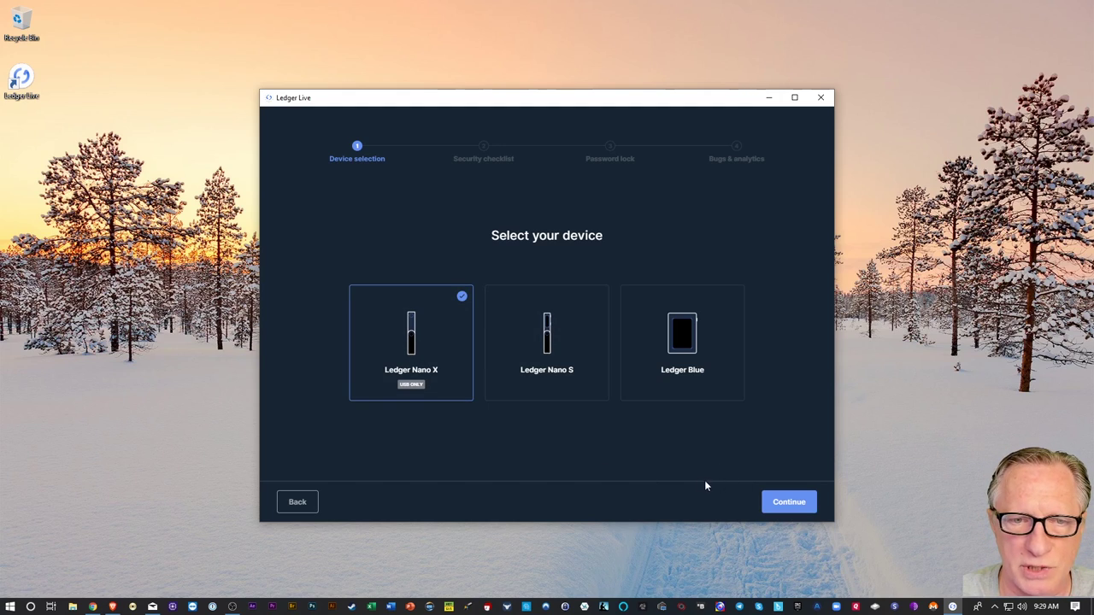
{"action": "left_click", "coordinate": [785, 508]}
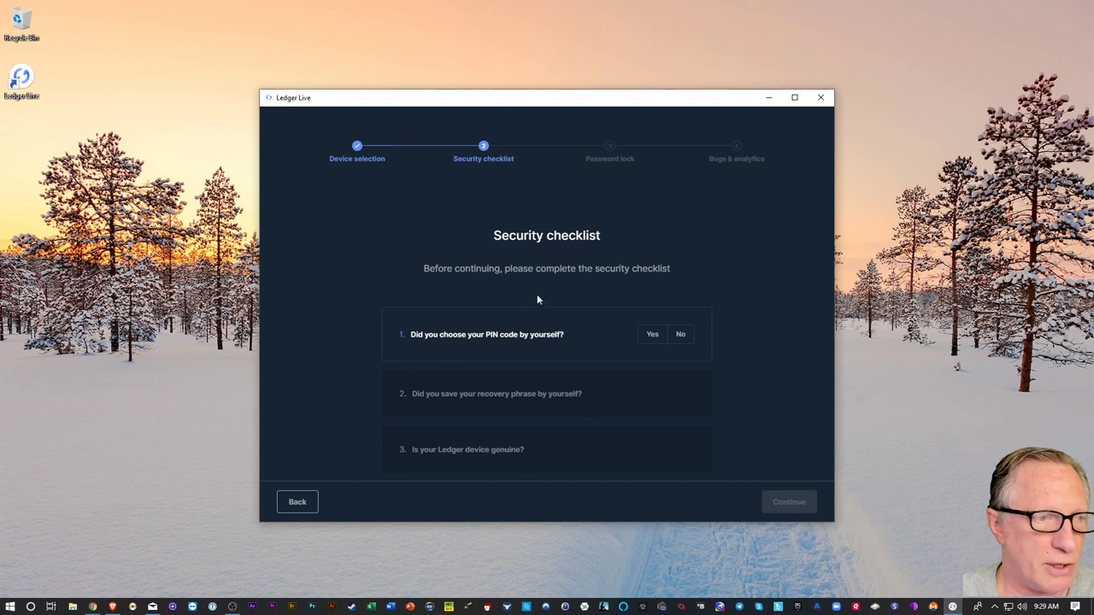
{"action": "left_click", "coordinate": [652, 336]}
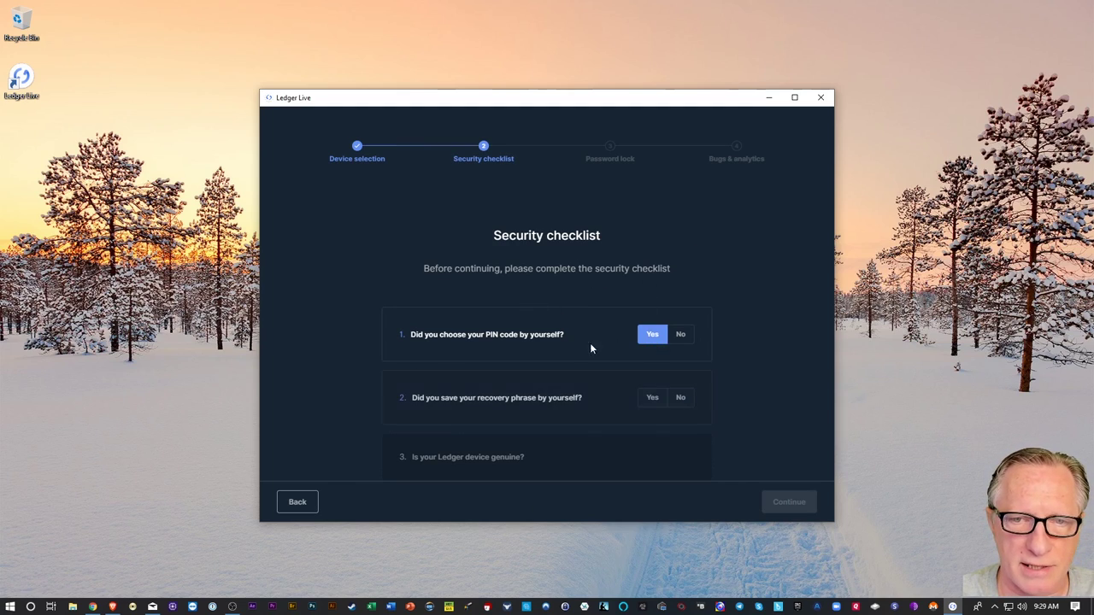
{"action": "left_click", "coordinate": [652, 399]}
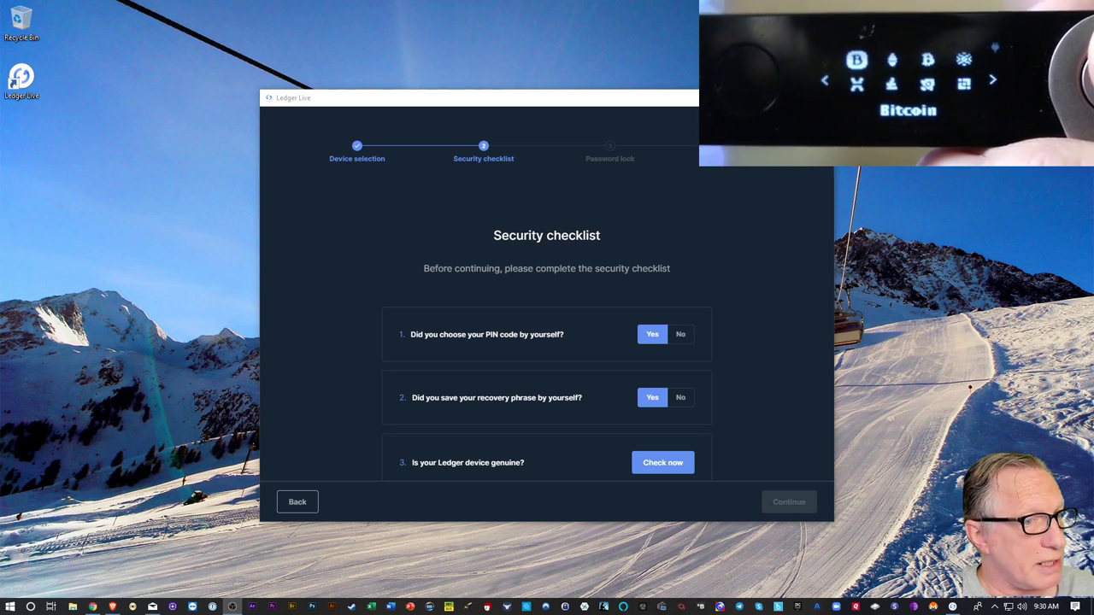
{"action": "left_click", "coordinate": [664, 465]}
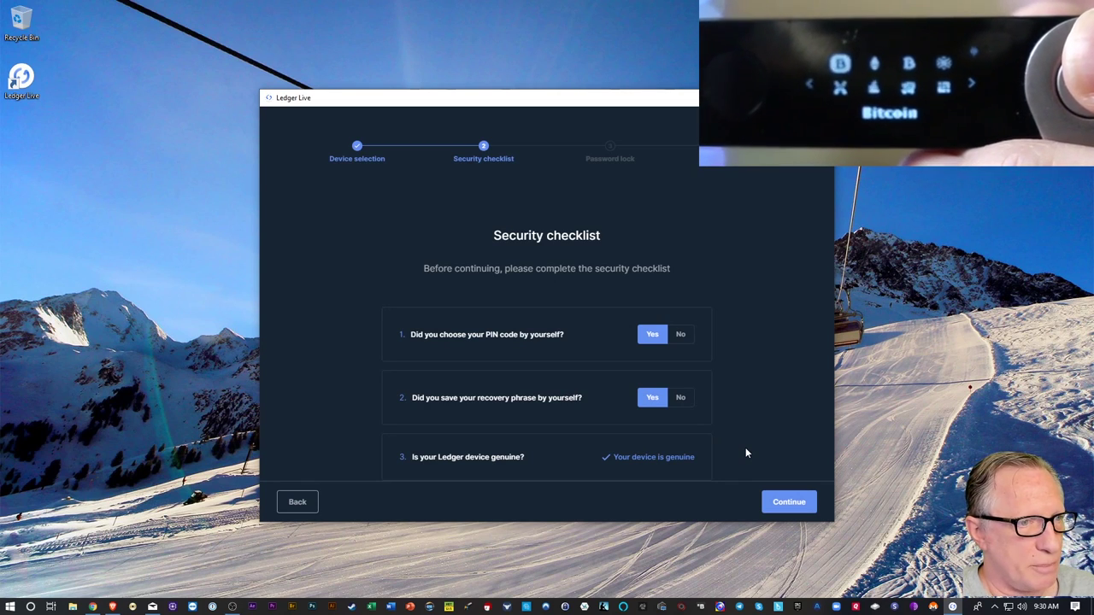
- Set a password lock, switch off Analytics and Bug reports, and finish onboarding
{"action": "left_click", "coordinate": [793, 504]}
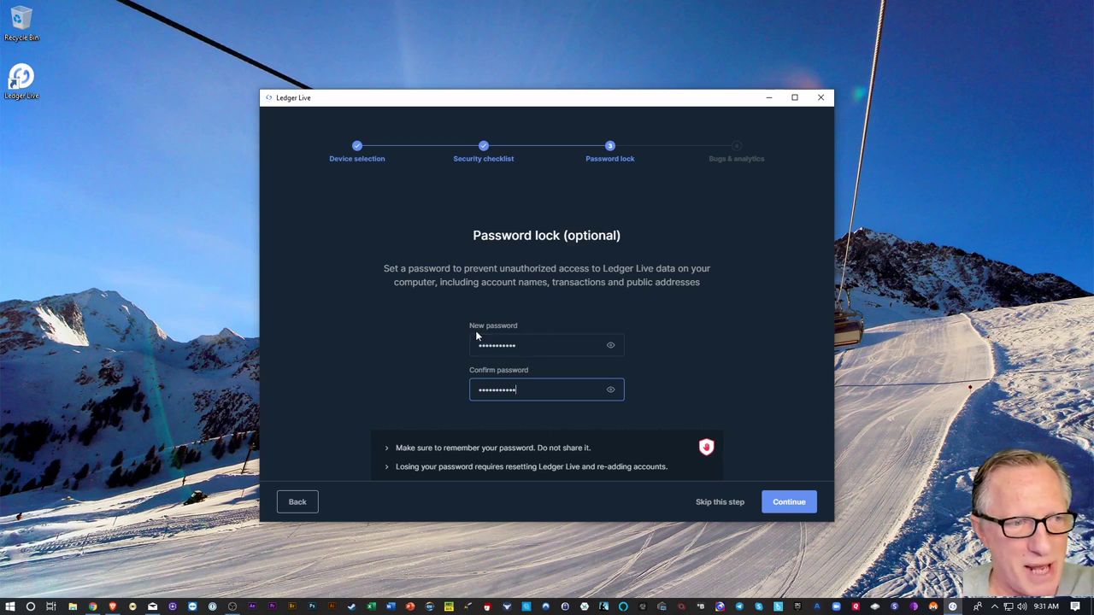
{"action": "left_click", "coordinate": [803, 502]}
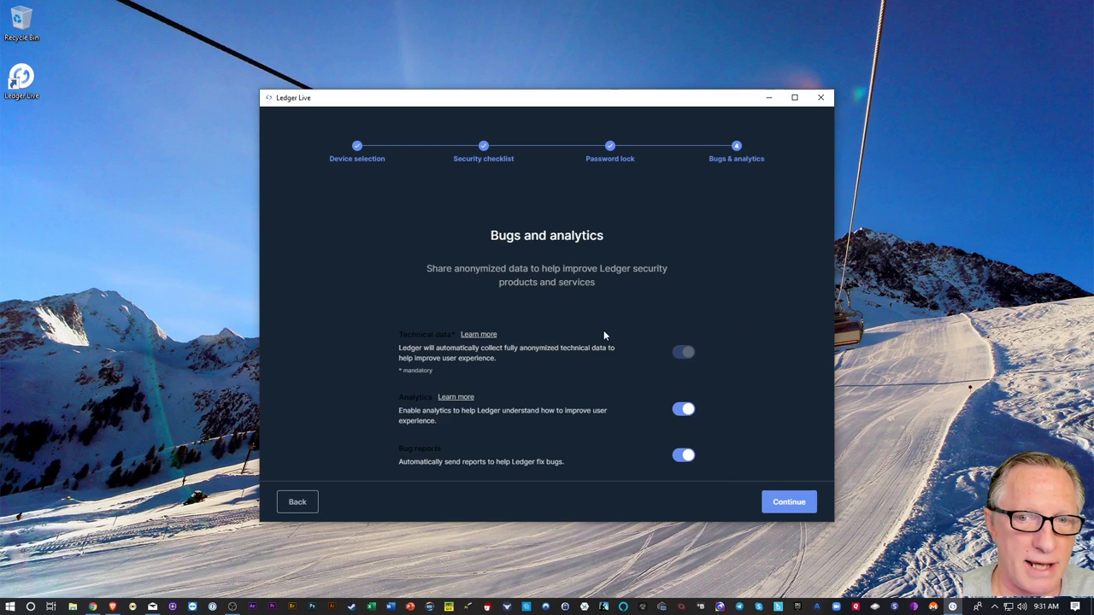
{"action": "scroll", "coordinate": [623, 401], "scroll_direction": "down", "scroll_amount": 1}
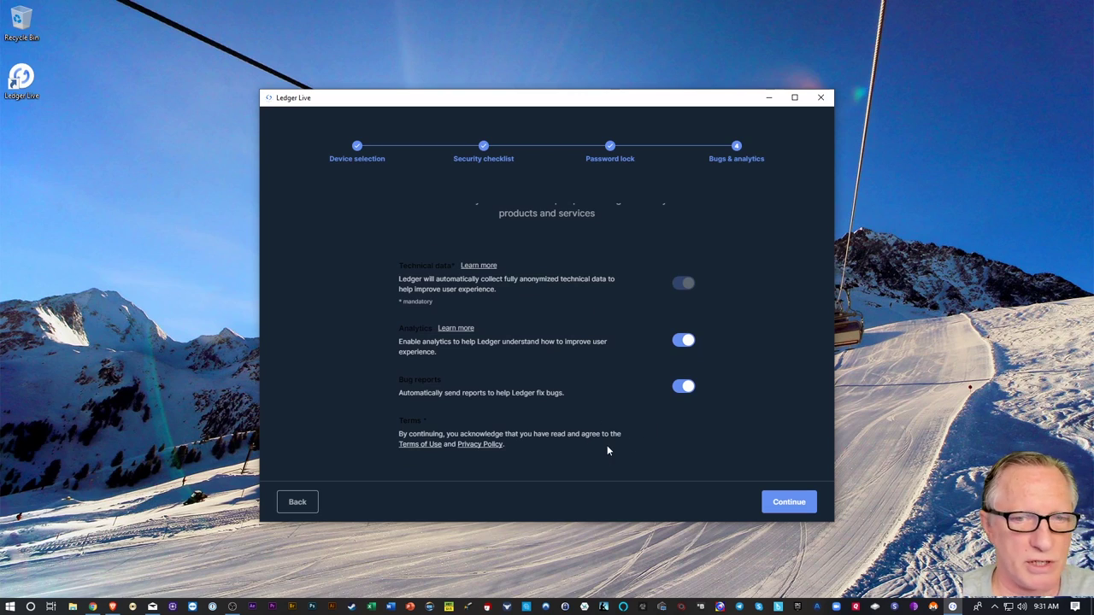
{"action": "left_click", "coordinate": [687, 342]}
{"action": "left_click", "coordinate": [684, 386]}
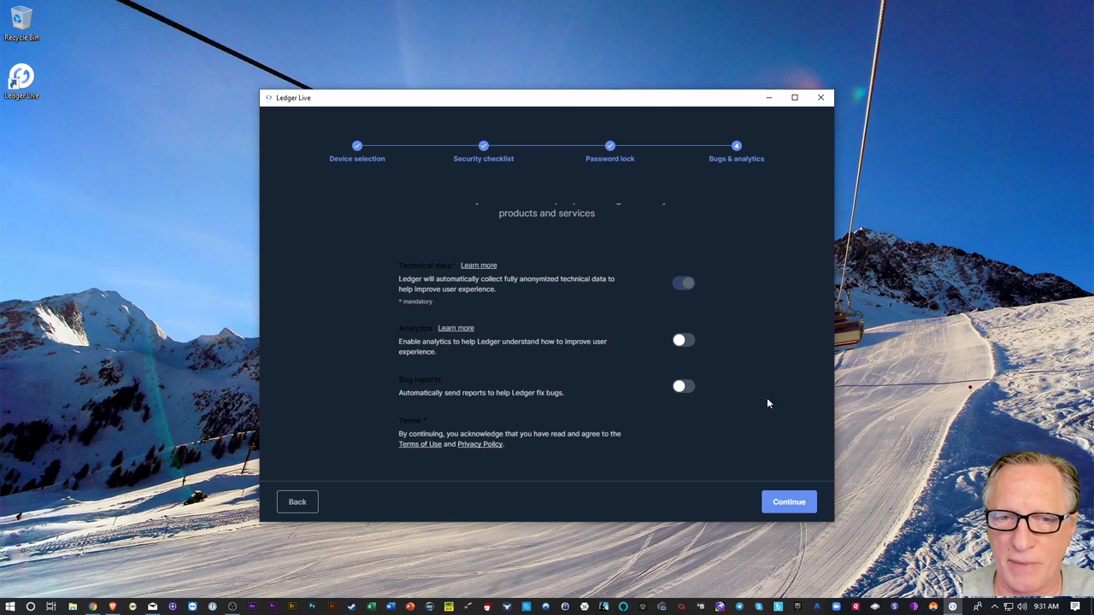
{"action": "left_click", "coordinate": [790, 502]}
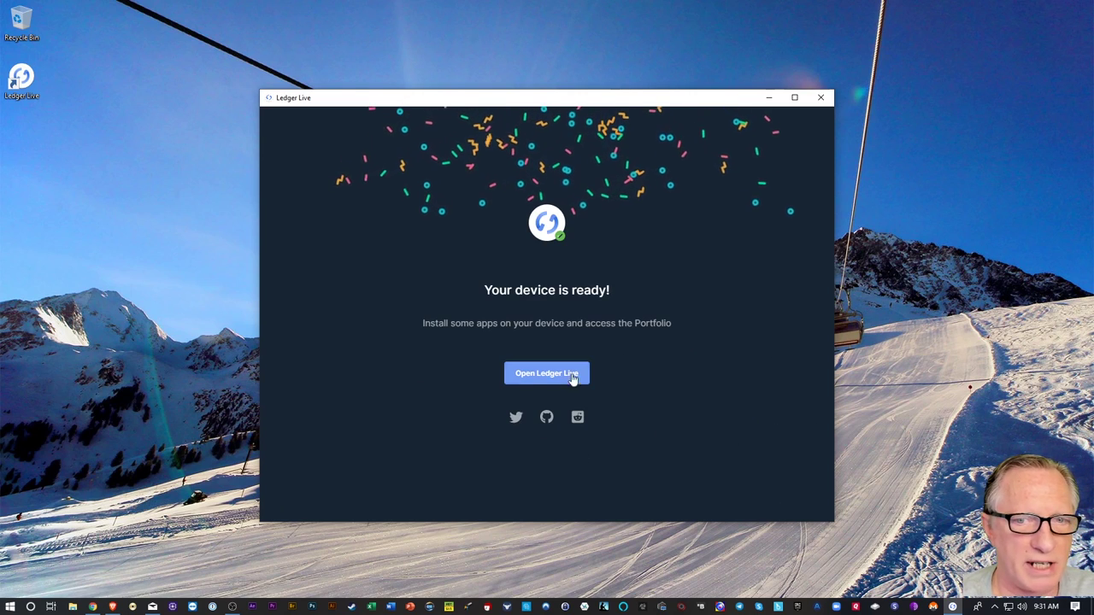
- Enter Ledger Live and dismiss the Trade safely notice with Got it
{"action": "left_click", "coordinate": [535, 376]}
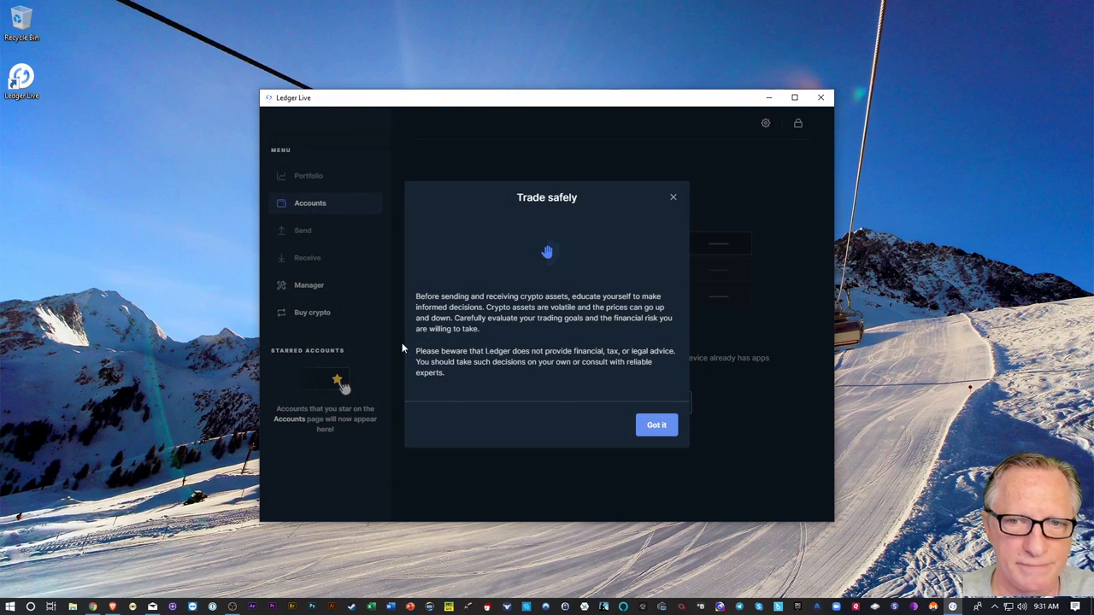
{"action": "left_click", "coordinate": [657, 427]}
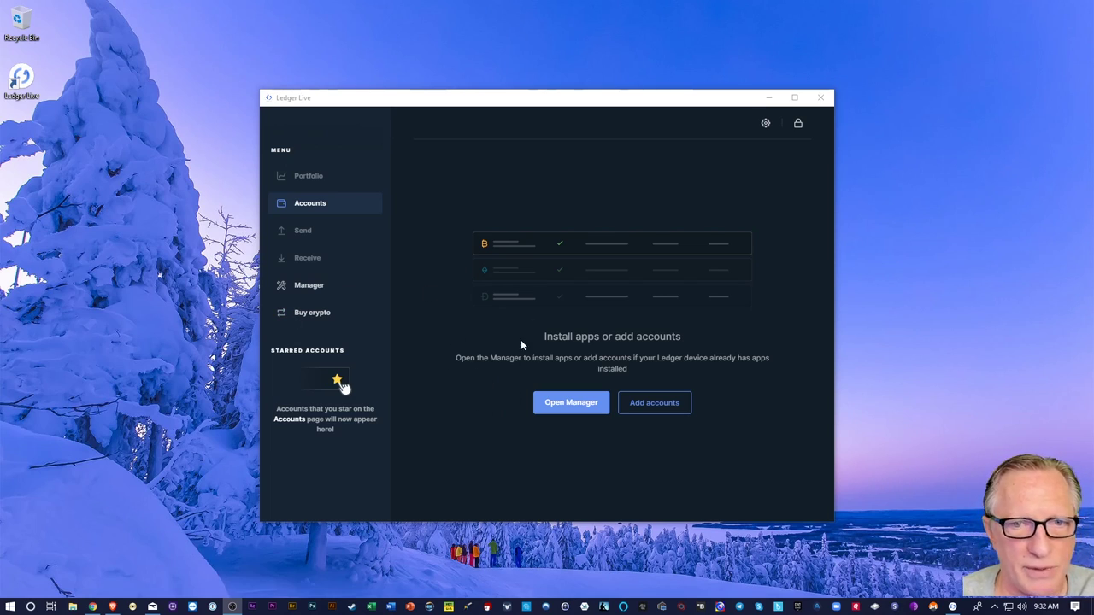
- Start adding a Bitcoin (BTC) account and scan for accounts with the device's Bitcoin app
{"action": "left_click", "coordinate": [655, 408]}
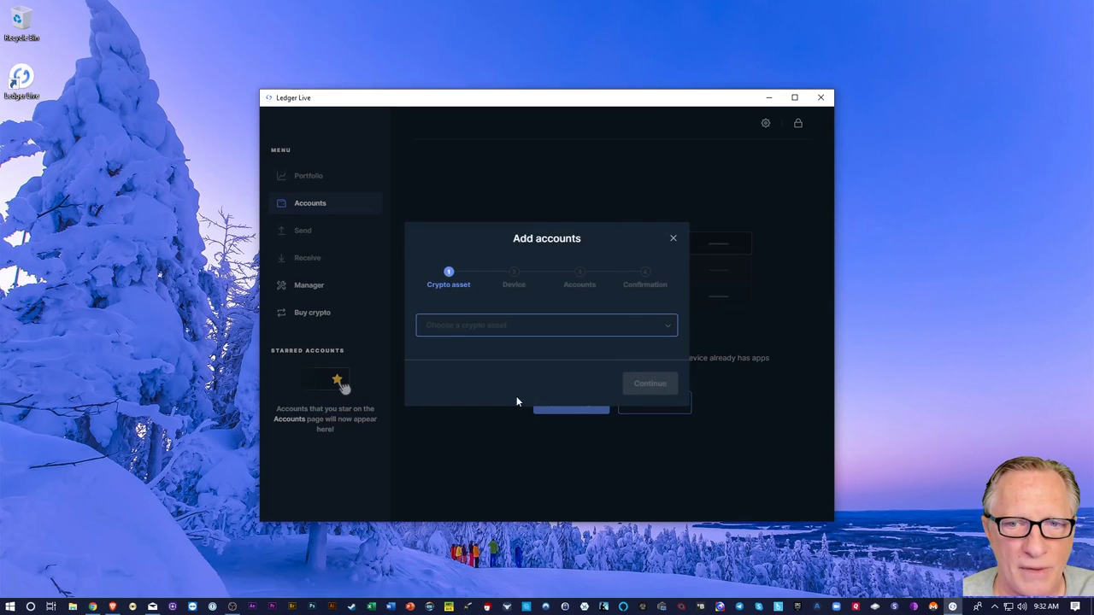
{"action": "left_click", "coordinate": [668, 328]}
{"action": "left_click", "coordinate": [510, 352]}
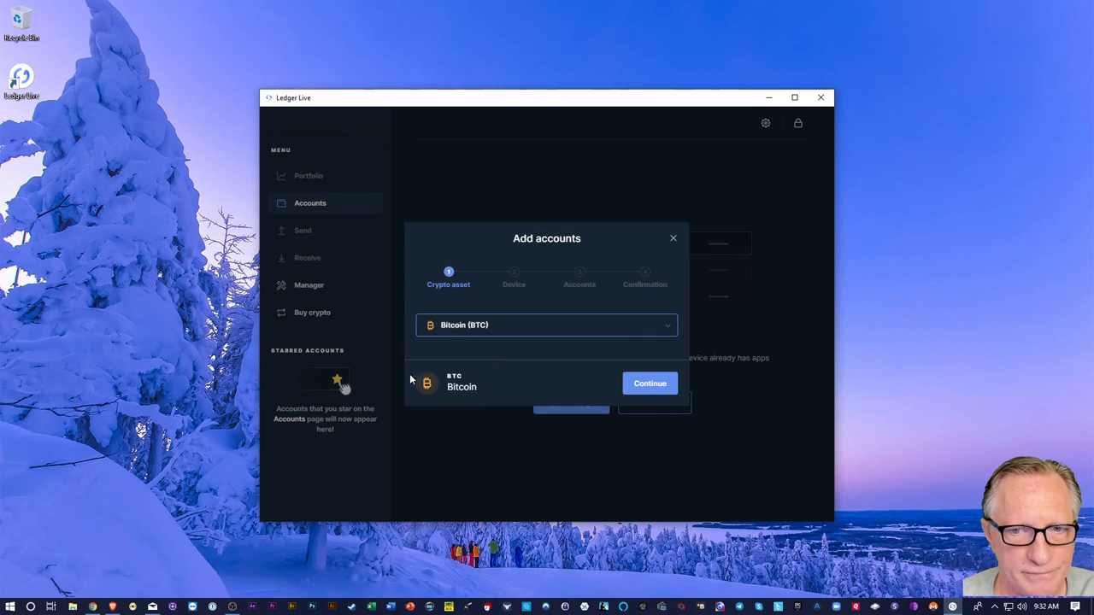
{"action": "left_click", "coordinate": [649, 385]}
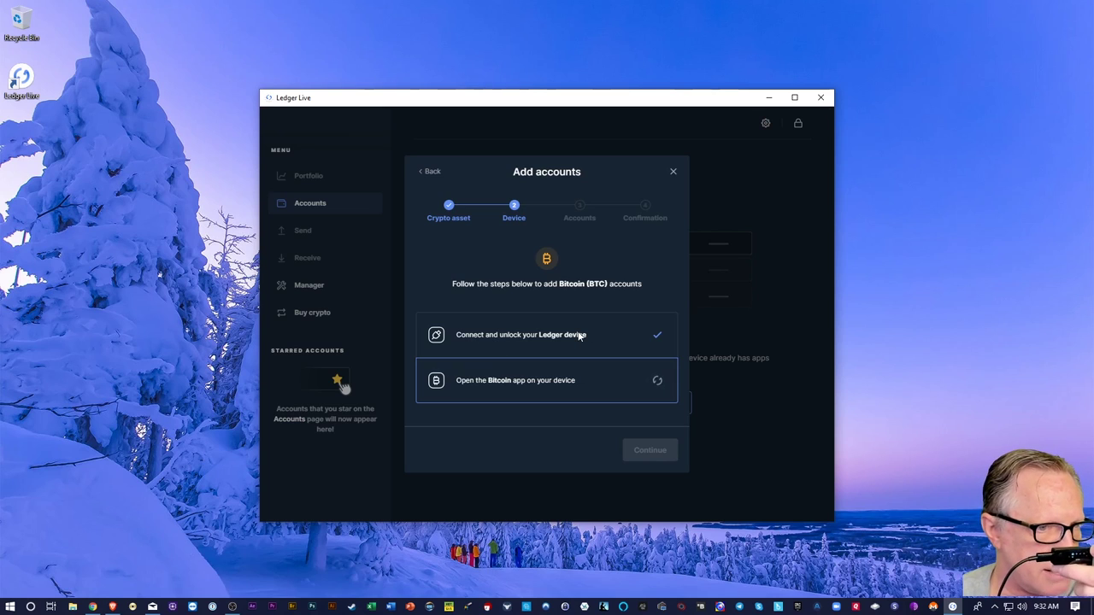
{"action": "key", "text": "alt+Tab"}
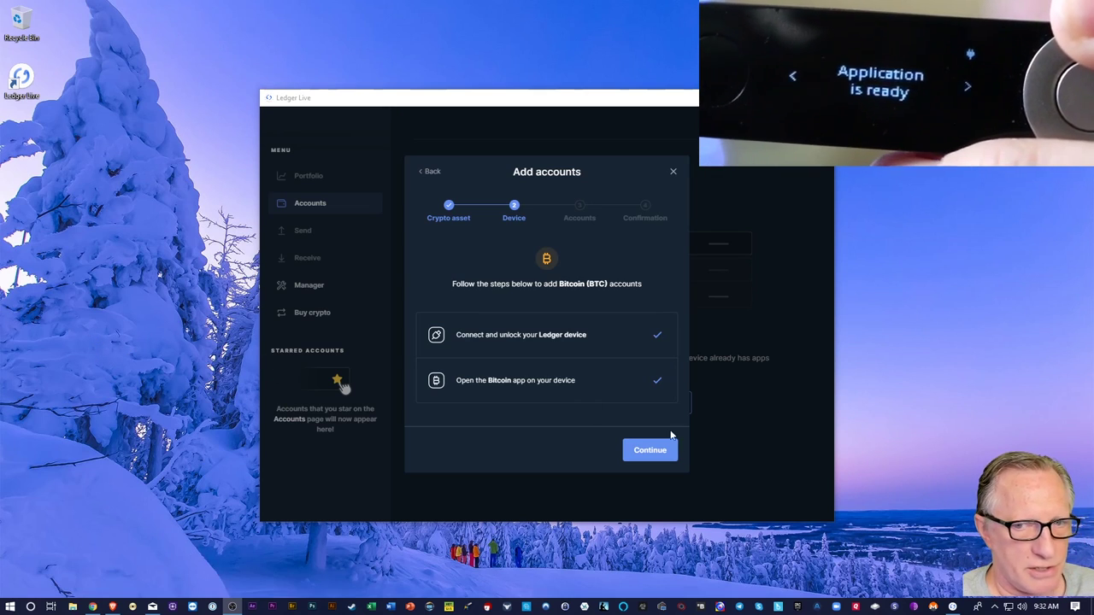
{"action": "left_click", "coordinate": [643, 457]}
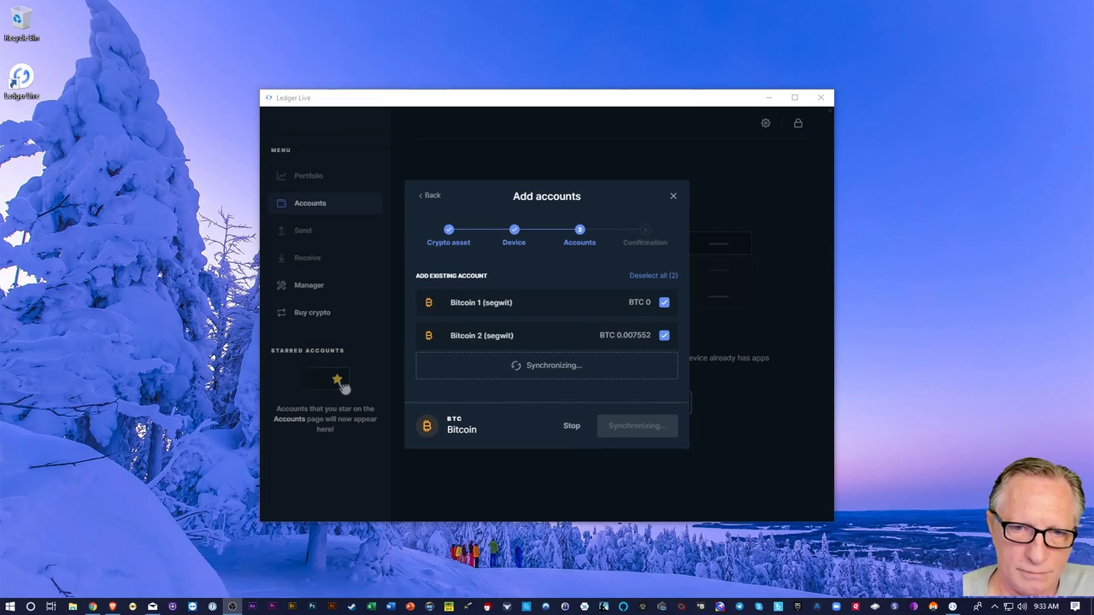
- Deselect all found accounts, keep only Bitcoin 2 (segwit), and add it
{"action": "scroll", "coordinate": [564, 297], "scroll_direction": "down", "scroll_amount": 2}
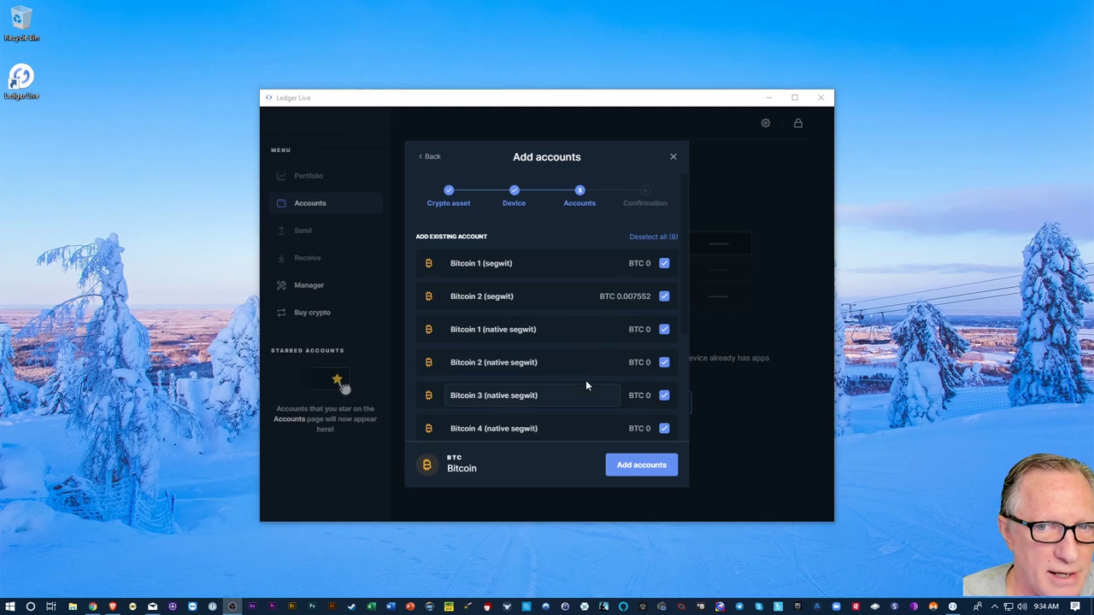
{"action": "left_click", "coordinate": [654, 239]}
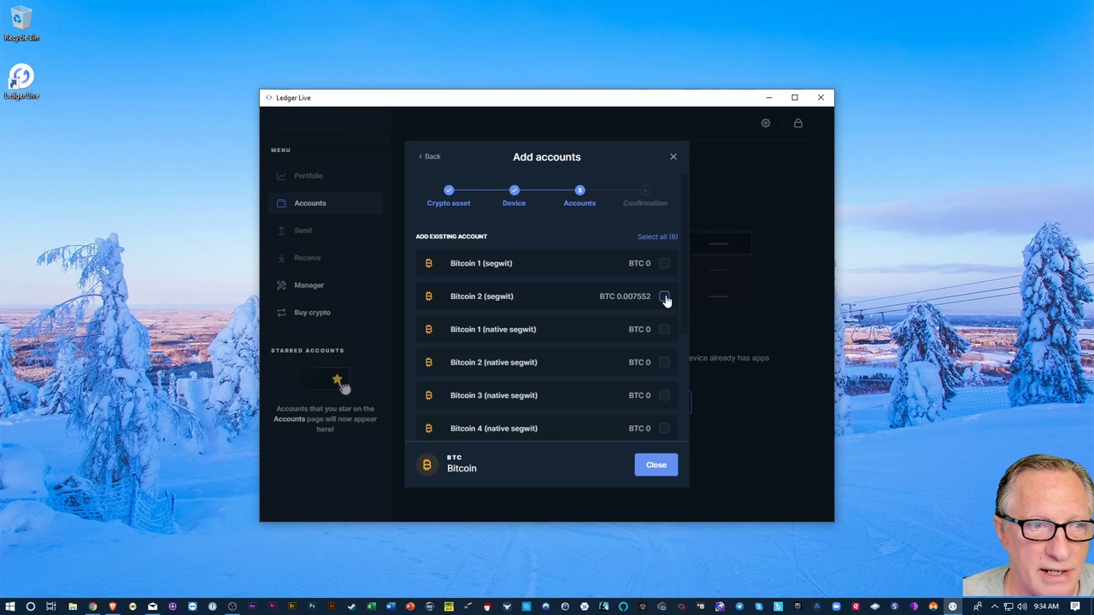
{"action": "left_click", "coordinate": [664, 299]}
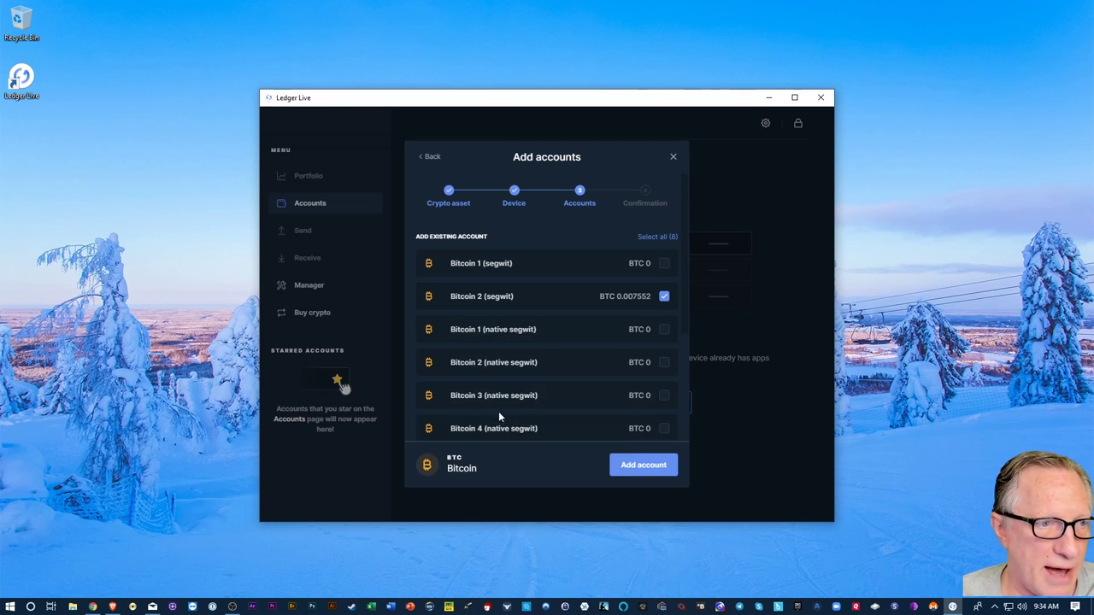
{"action": "left_click", "coordinate": [643, 466]}
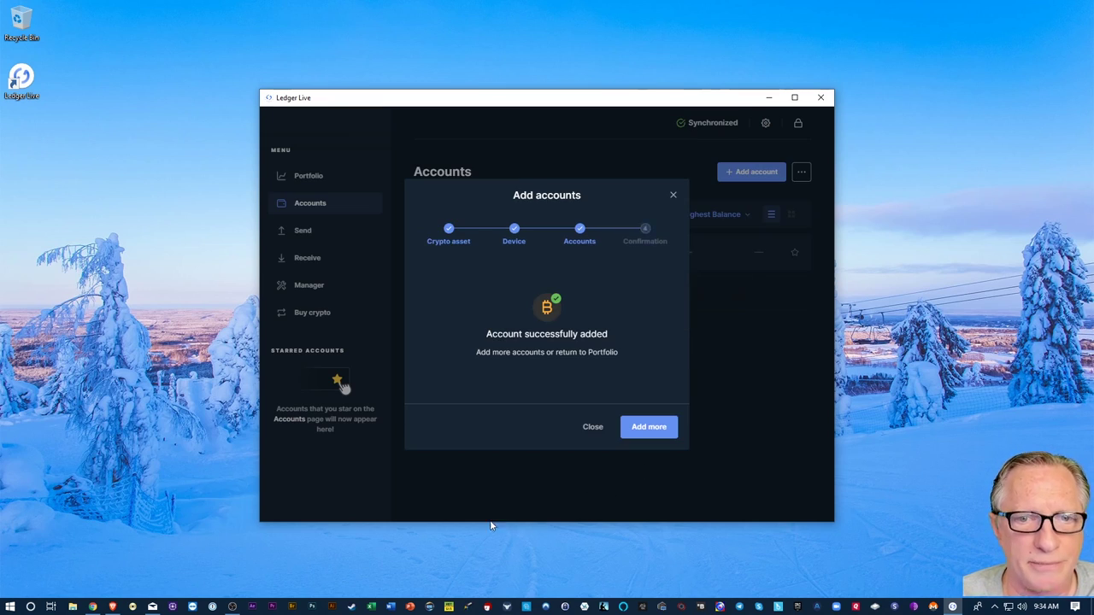
- Start adding an Ethereum (ETH) account and scan for existing Ethereum accounts
{"action": "left_click", "coordinate": [591, 429]}
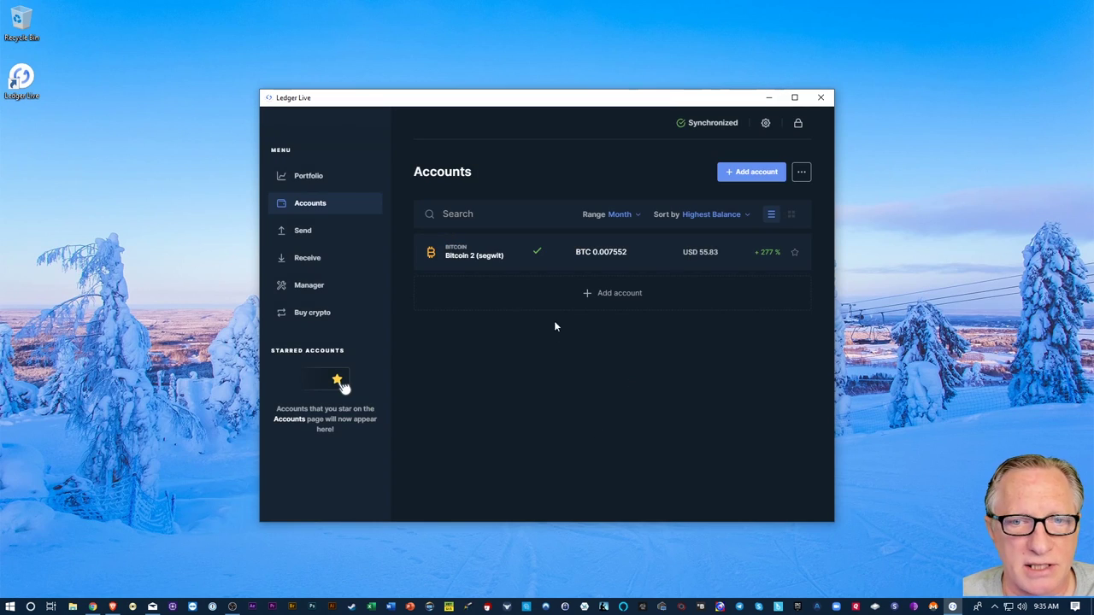
{"action": "left_click", "coordinate": [609, 294]}
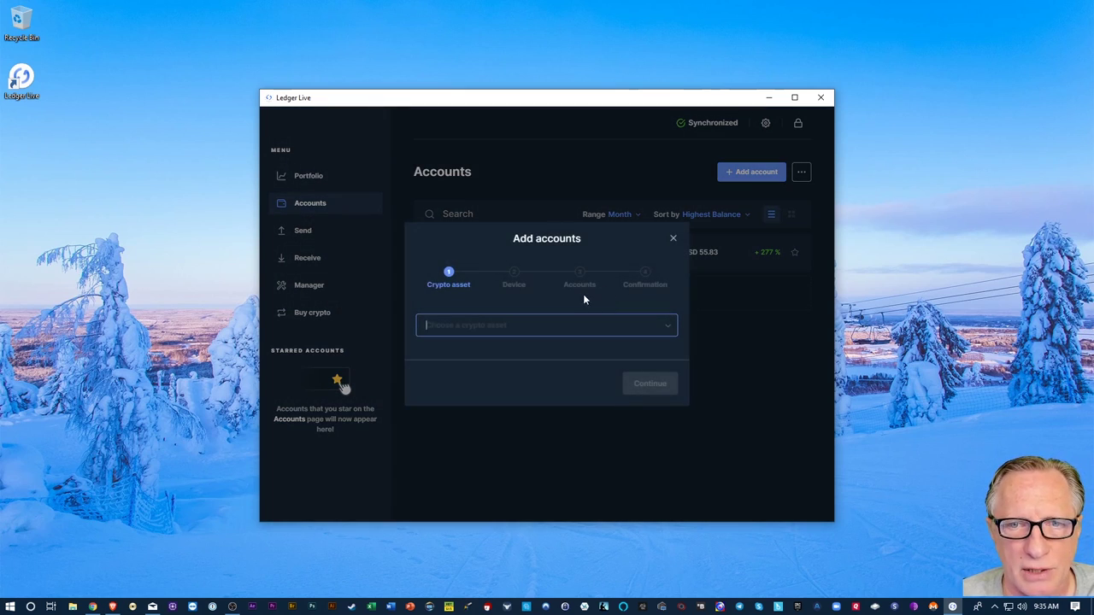
{"action": "left_click", "coordinate": [671, 326]}
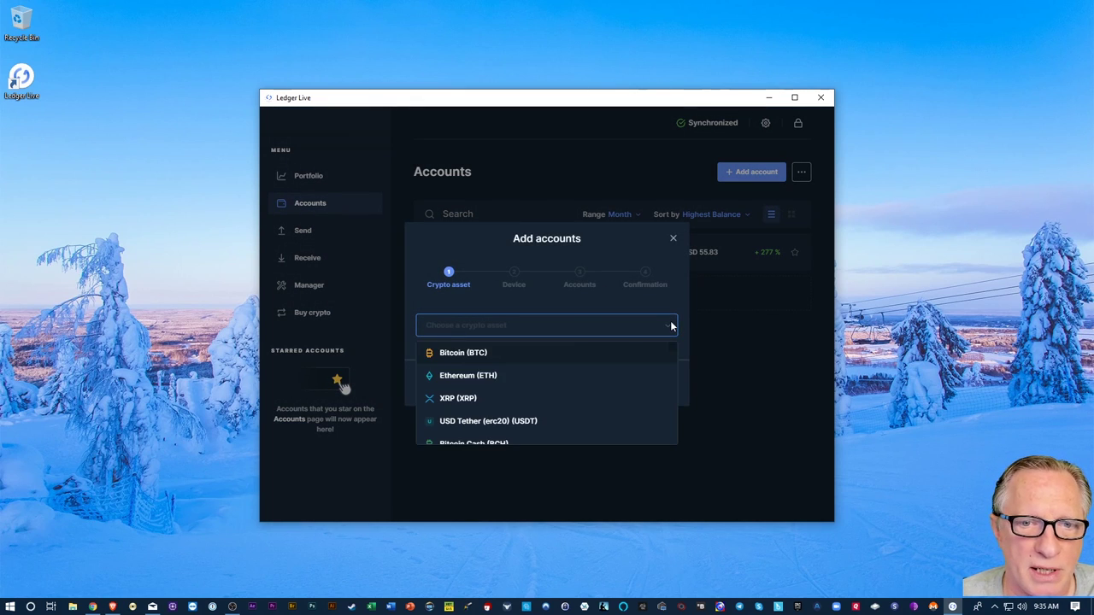
{"action": "left_click", "coordinate": [504, 376]}
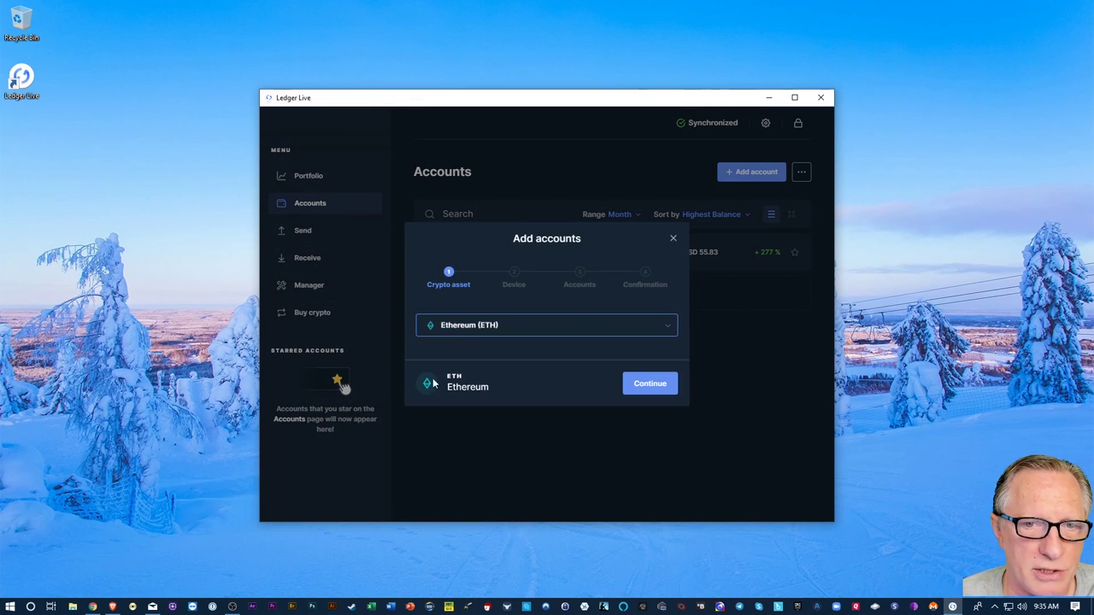
{"action": "left_click", "coordinate": [652, 385]}
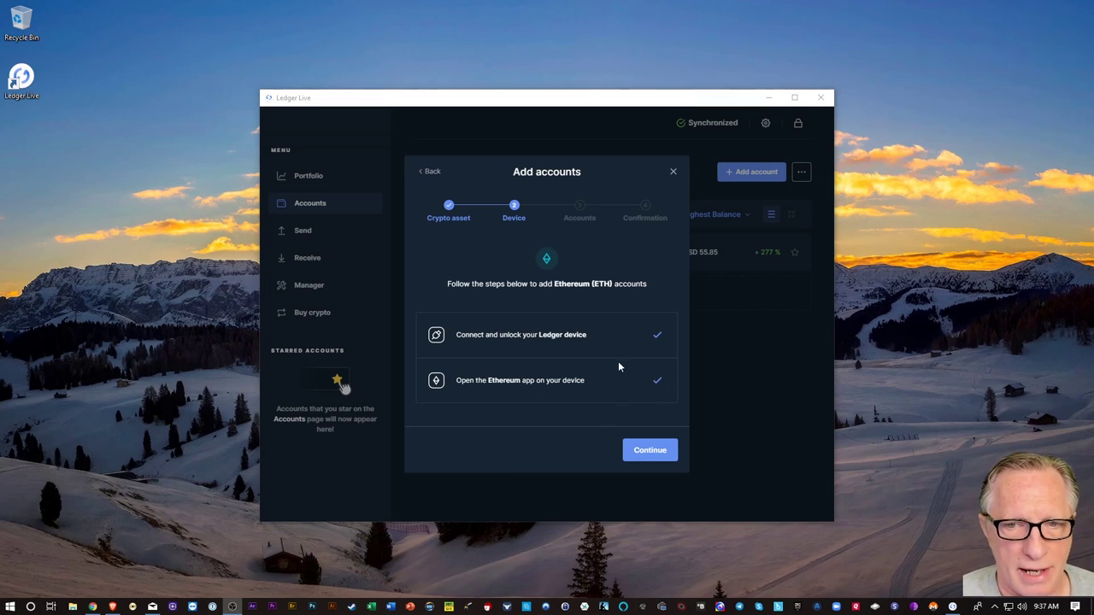
{"action": "left_click", "coordinate": [656, 453]}
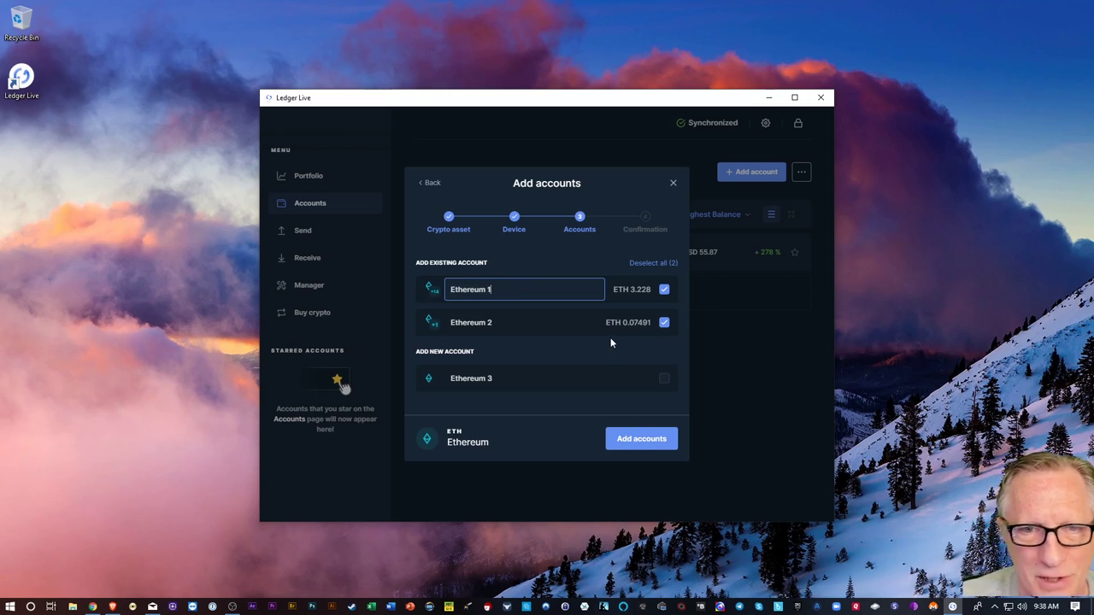
- Rename Ethereum 1 to Ethereum Main and add both Ethereum accounts
{"action": "key", "text": "BackSpace"}
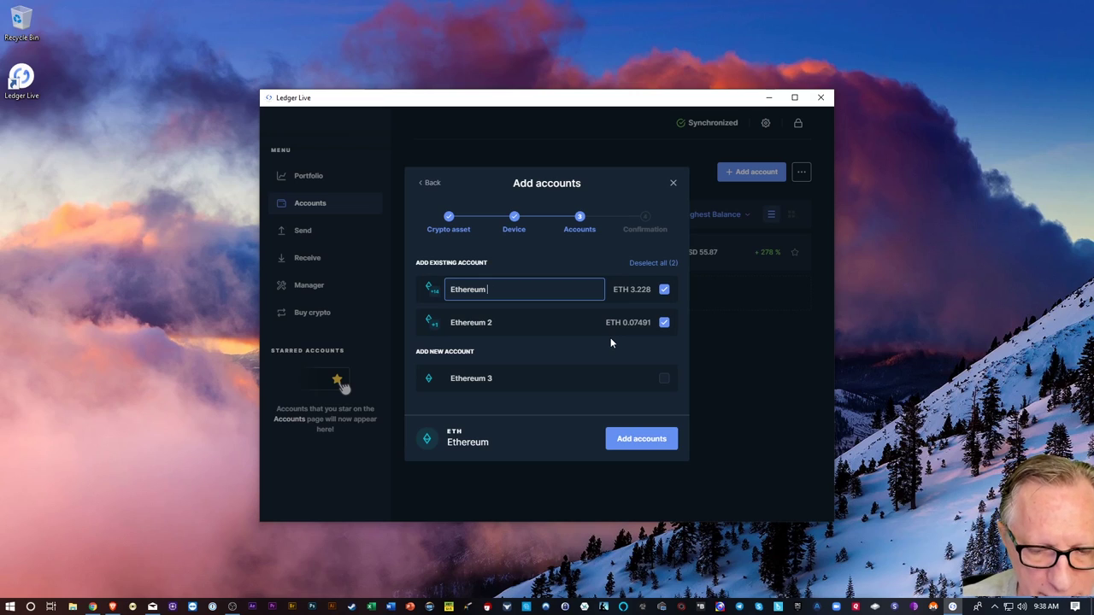
{"action": "type", "text": "MAin"}
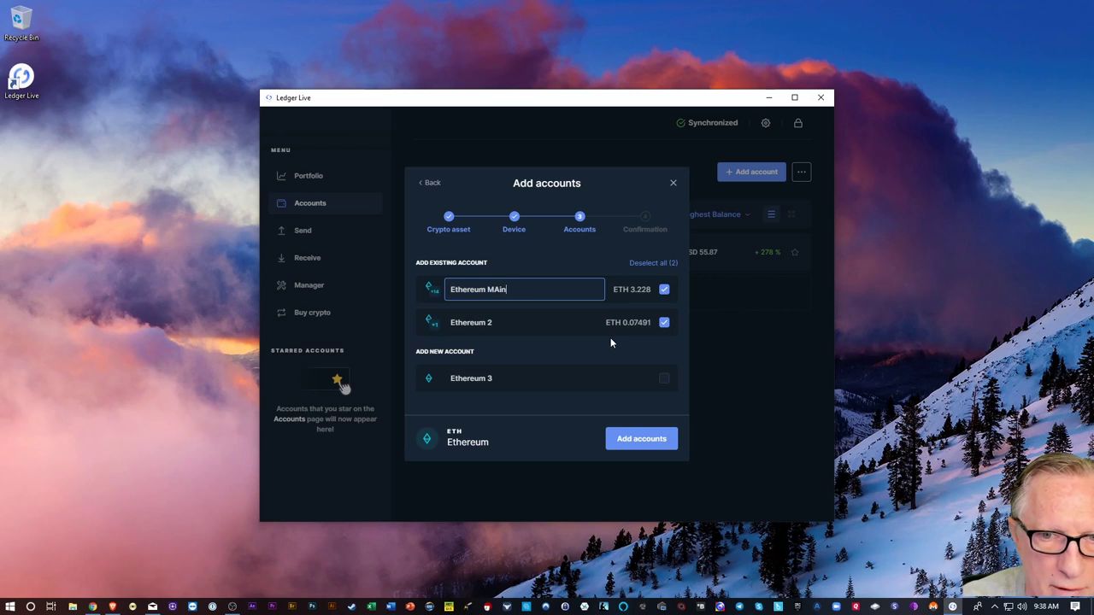
{"action": "key", "text": "BackSpace"}
{"action": "key", "text": "BackSpace"}
{"action": "type", "text": "ain"}
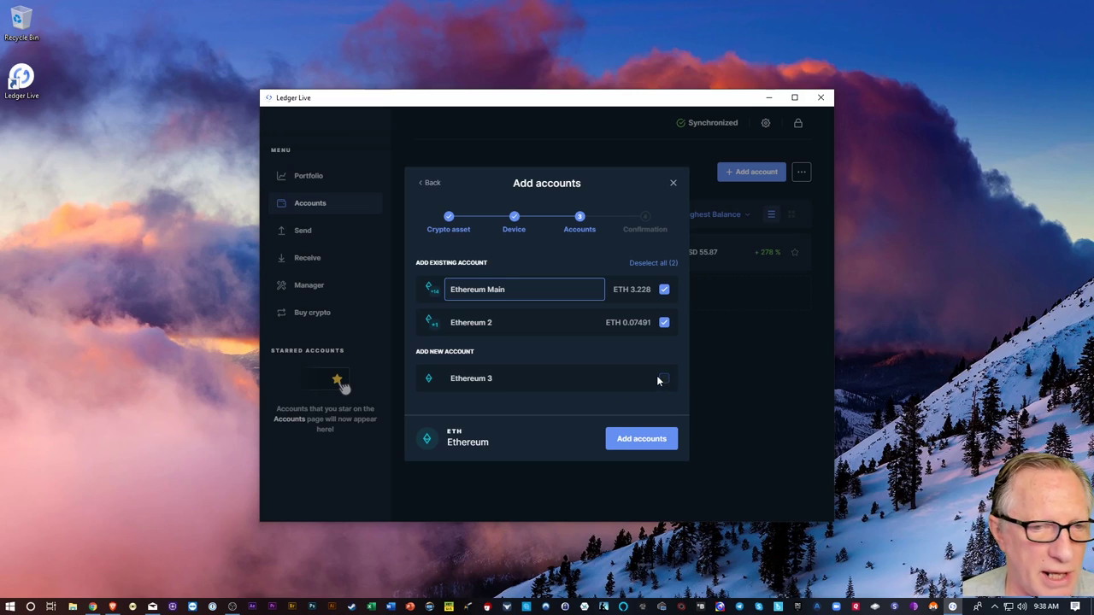
{"action": "left_click", "coordinate": [637, 443]}
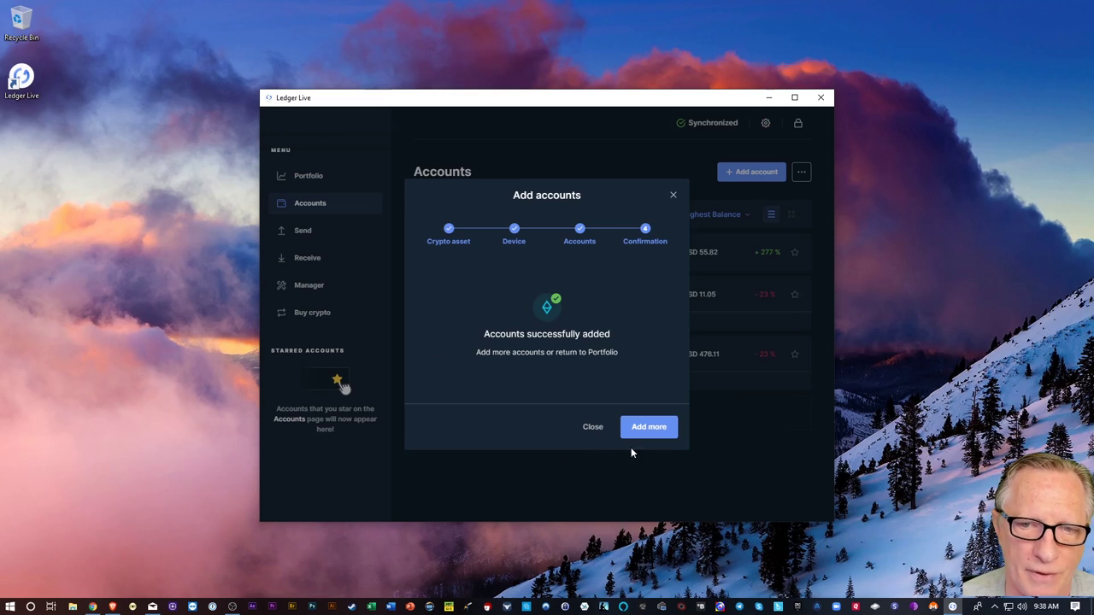
- Maximize the window, then show and hide Ethereum Main's 14 tokens
{"action": "left_click", "coordinate": [593, 428]}
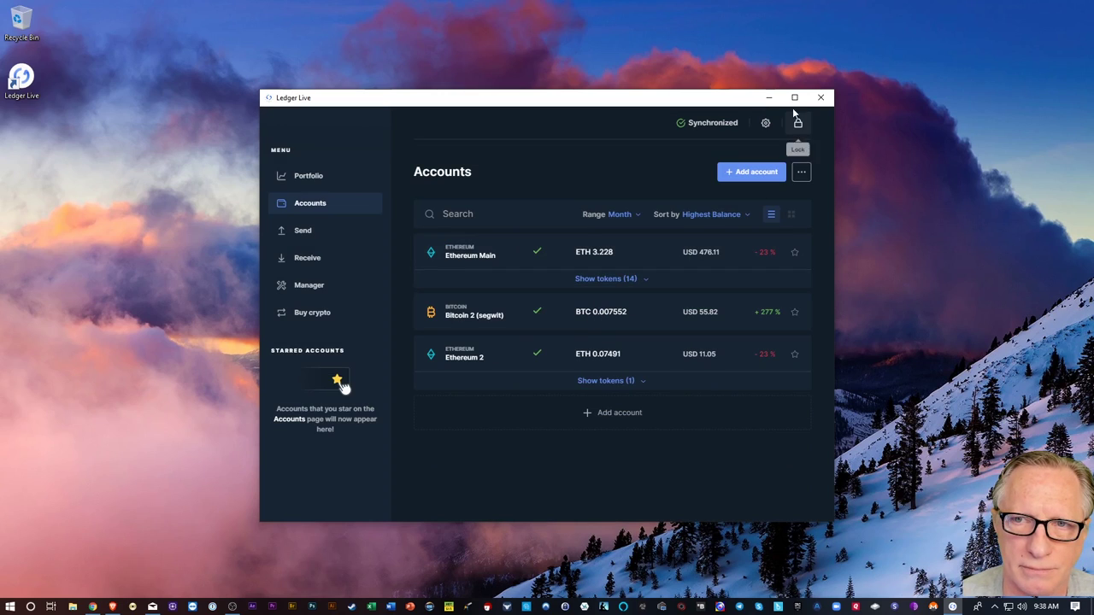
{"action": "left_click", "coordinate": [794, 98]}
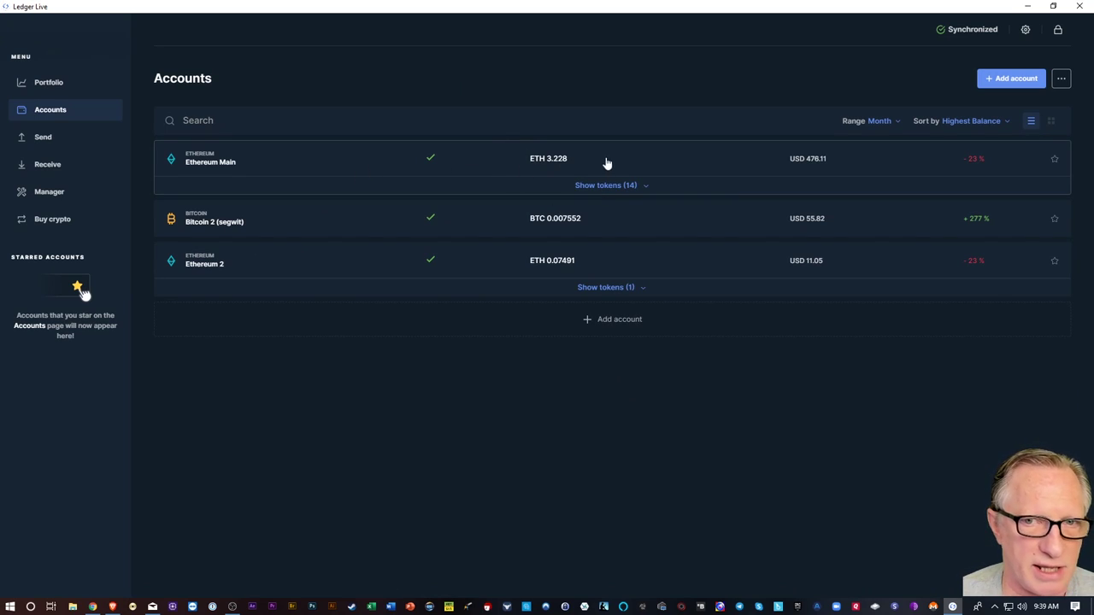
{"action": "left_click", "coordinate": [598, 188]}
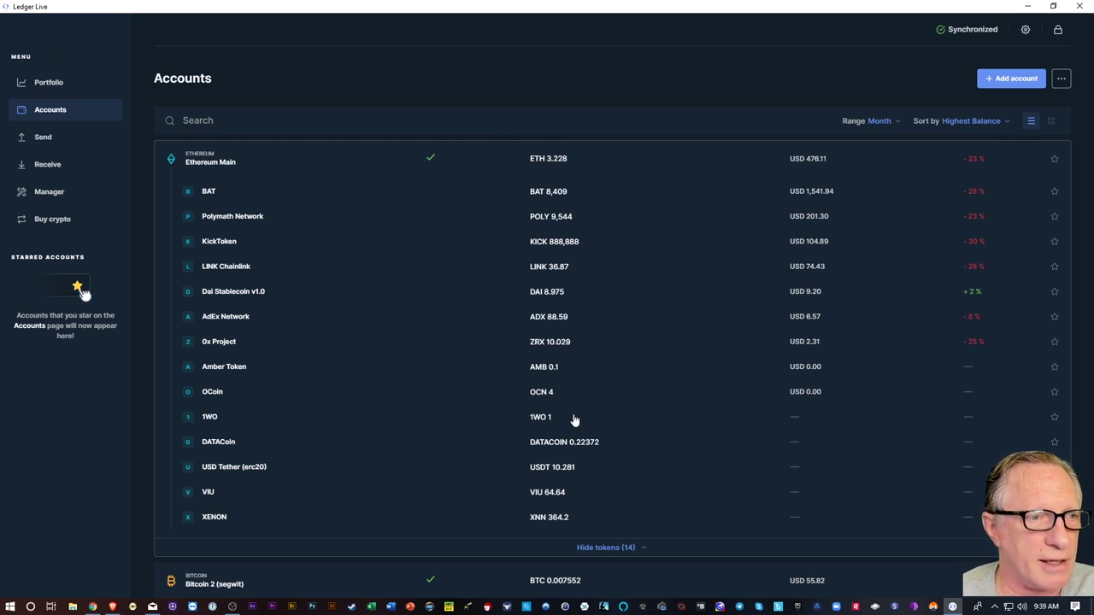
{"action": "left_click", "coordinate": [601, 550]}
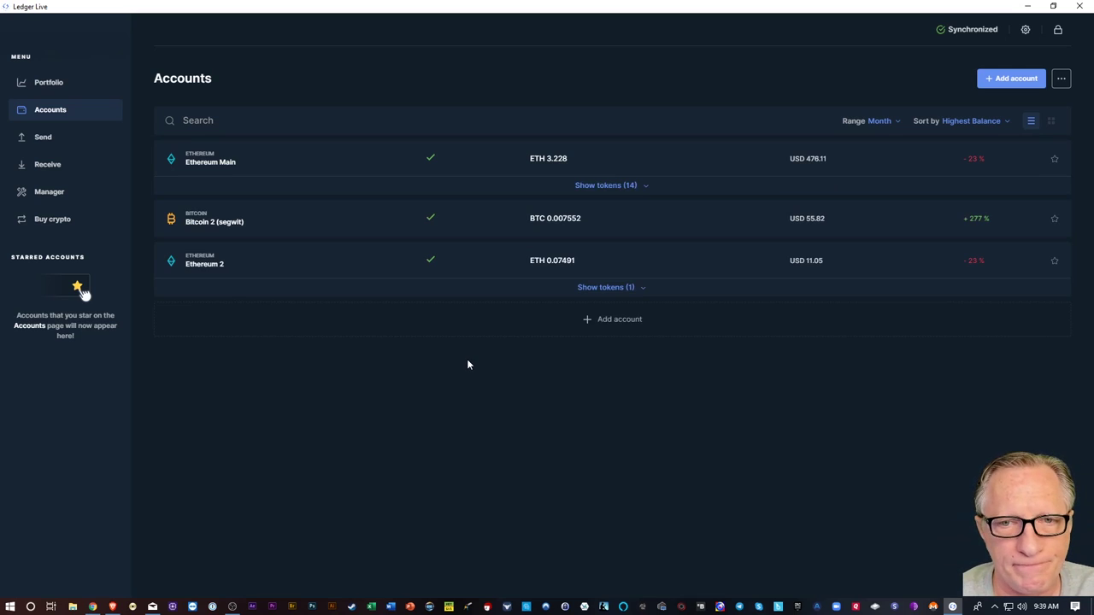
- Add the XRP and Vertcoin (segwit) accounts and close the confirmation
{"action": "left_click", "coordinate": [622, 322]}
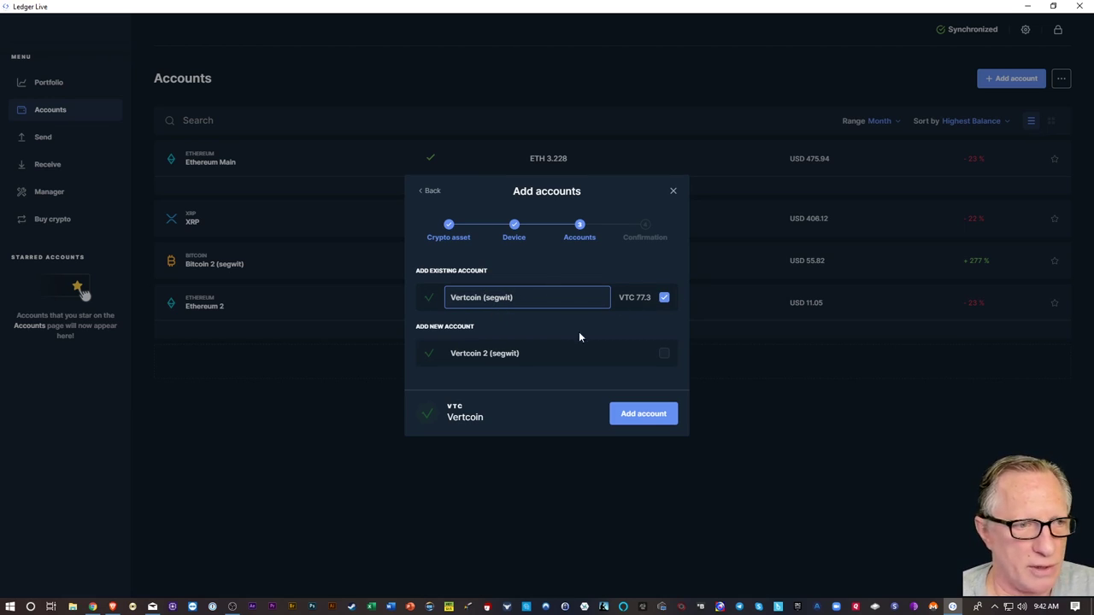
{"action": "left_click", "coordinate": [647, 418]}
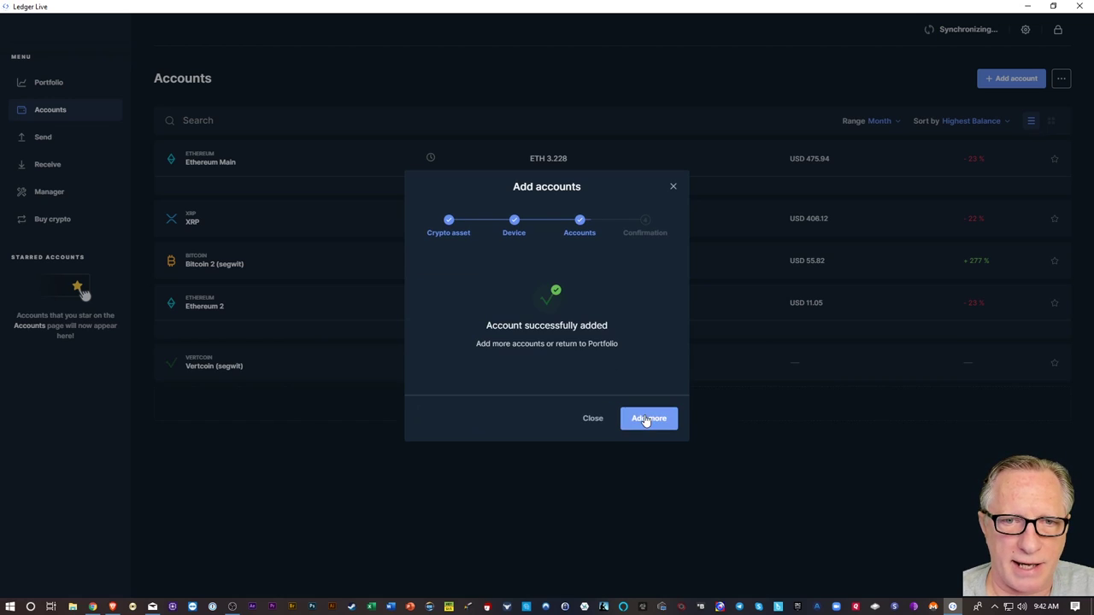
{"action": "left_click", "coordinate": [592, 418]}
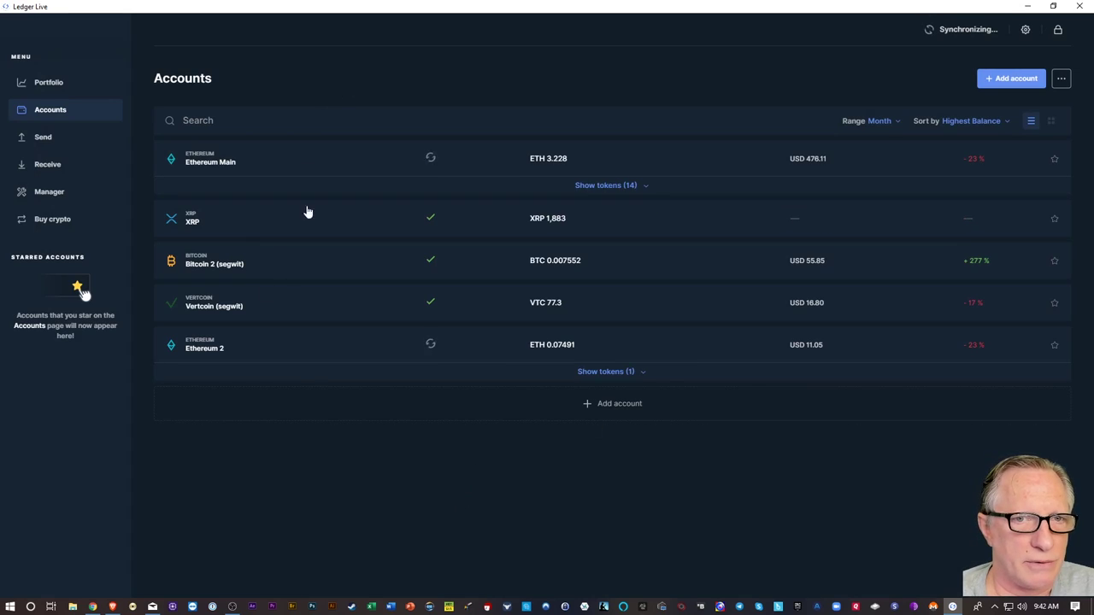